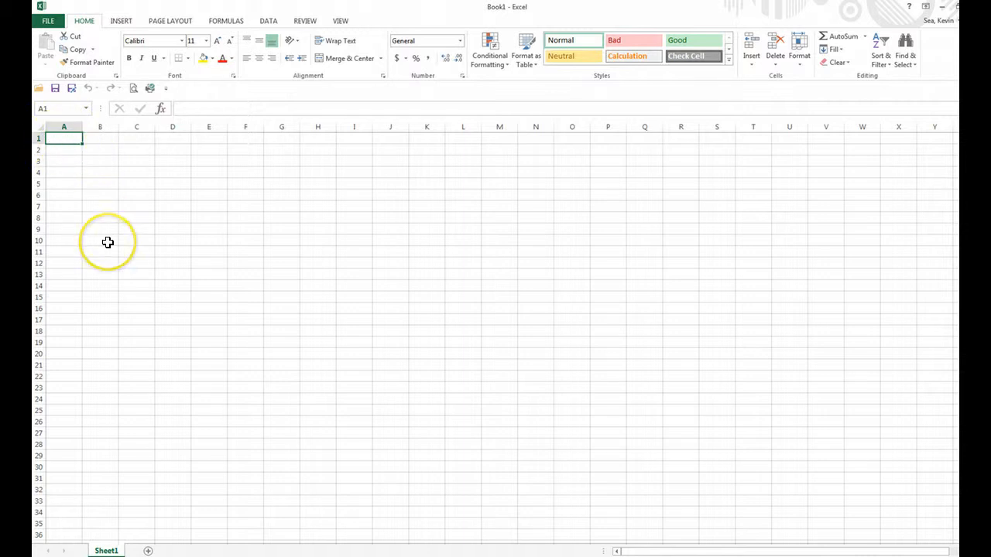
Step: Enter the column headers Date in cell A1 and Brix in cell B1
{"action": "type", "text": "Date"}
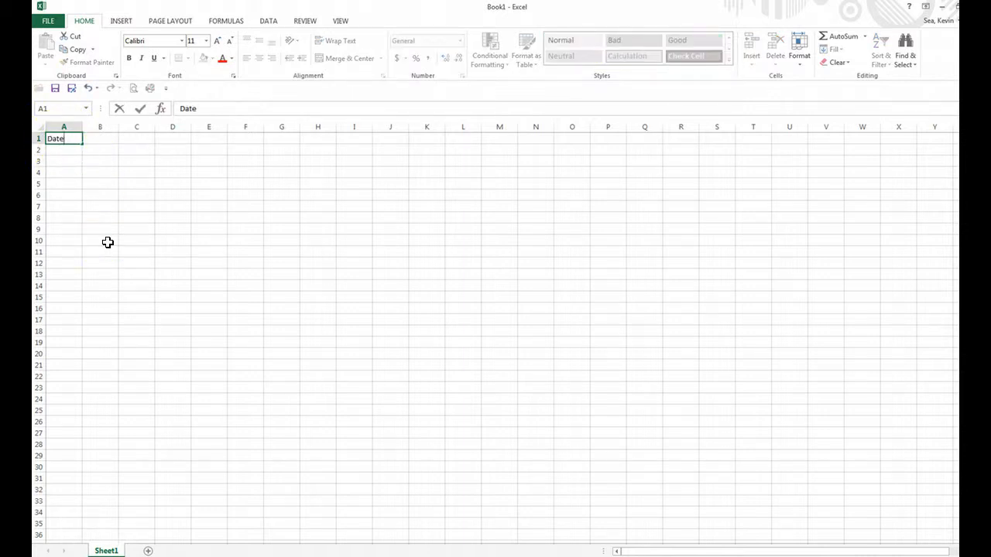
{"action": "key", "text": "Return"}
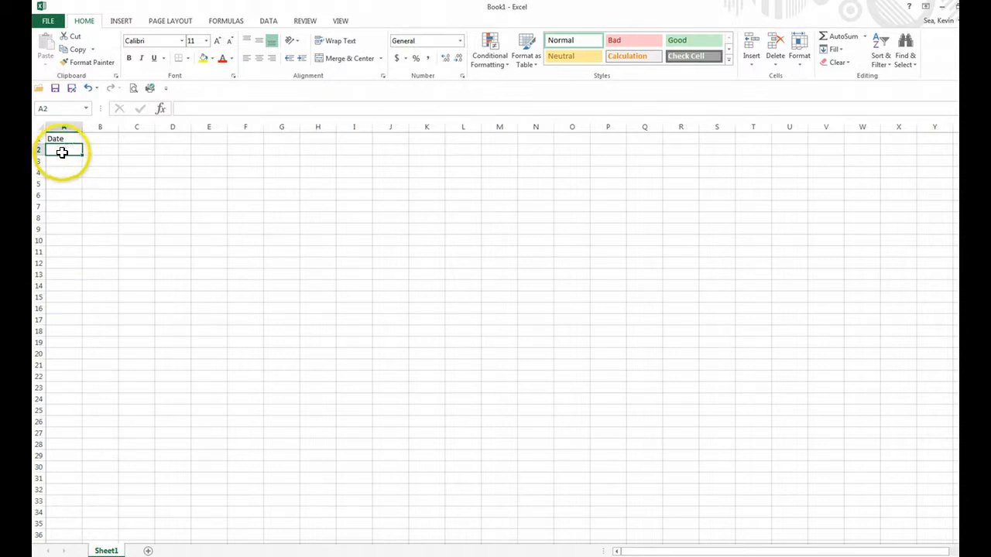
{"action": "left_click", "coordinate": [64, 138]}
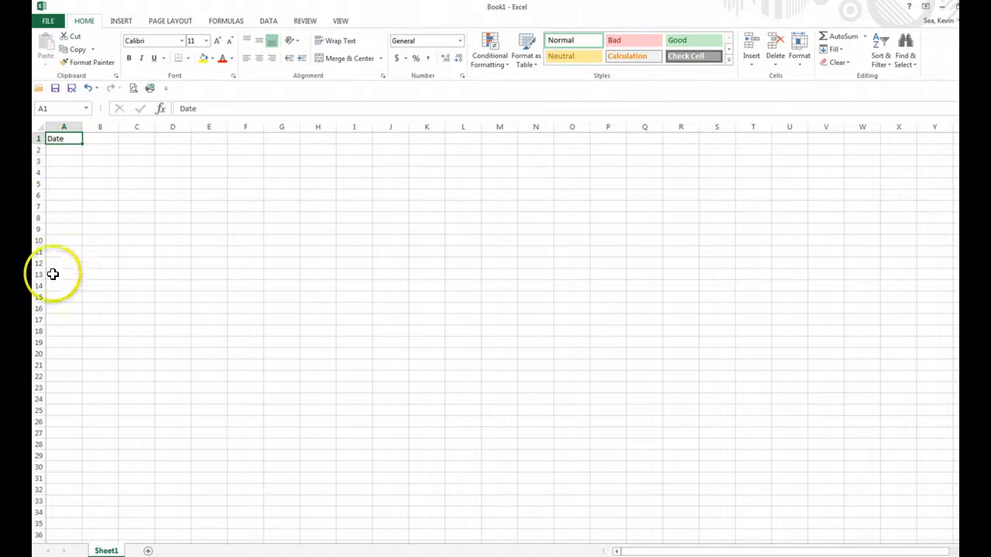
{"action": "left_click", "coordinate": [98, 140]}
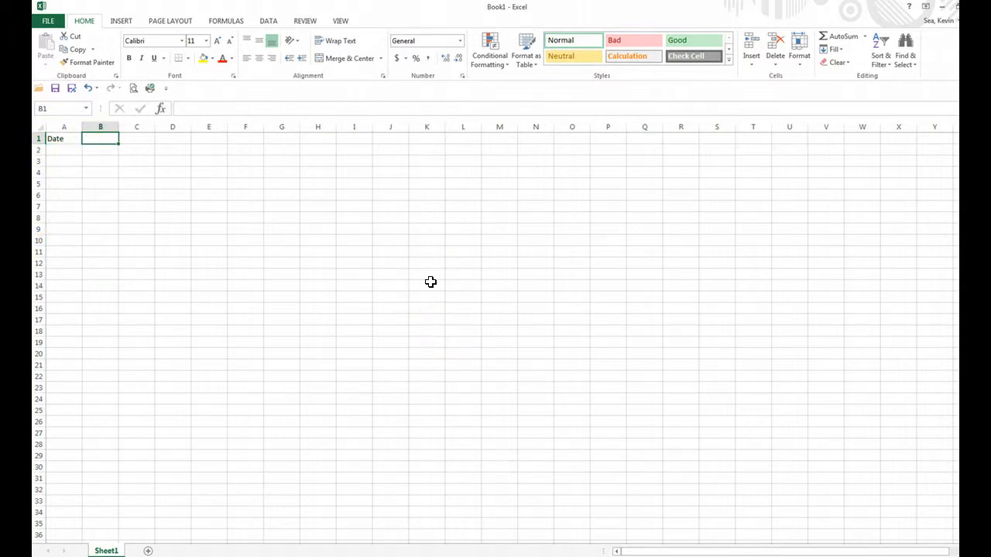
{"action": "type", "text": "Brix"}
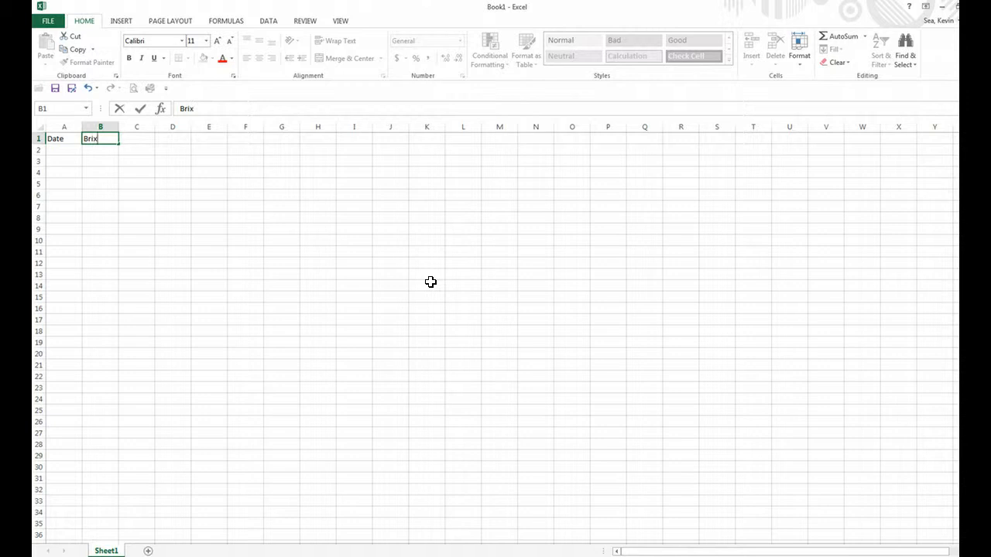
{"action": "key", "text": "Return"}
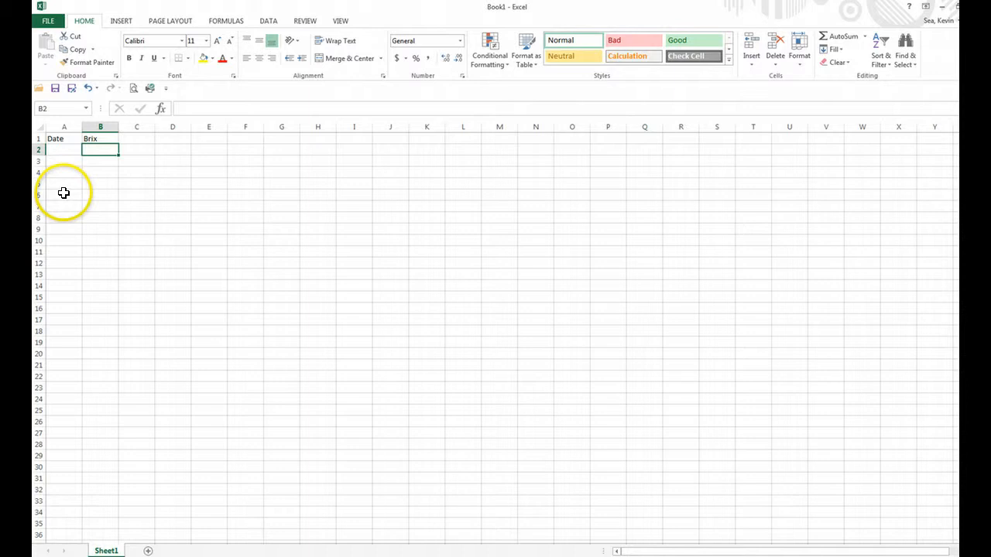
Step: Enter the dates 9-25-2014 in A2 and 9-26-2014 in A3, and widen column A slightly
{"action": "left_click", "coordinate": [52, 152]}
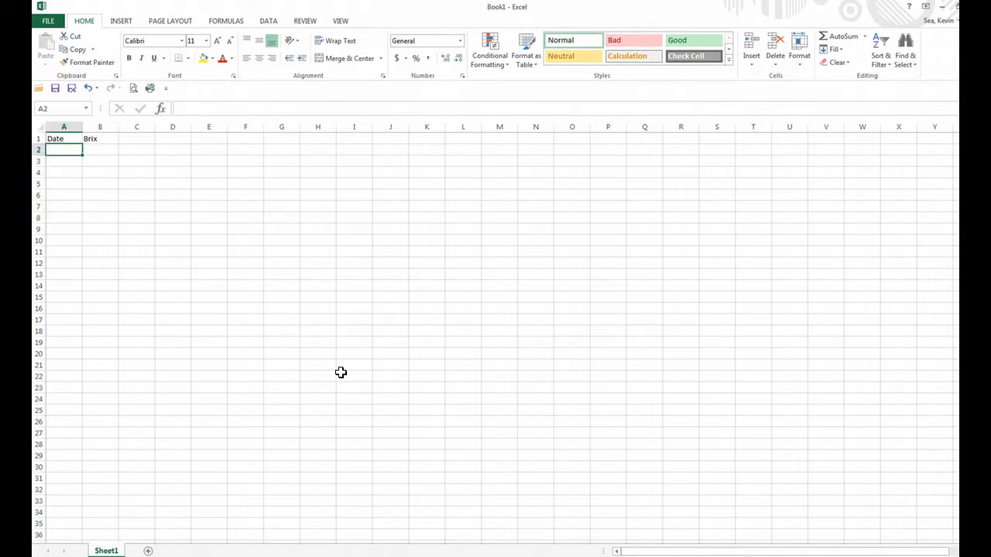
{"action": "type", "text": "9-25"}
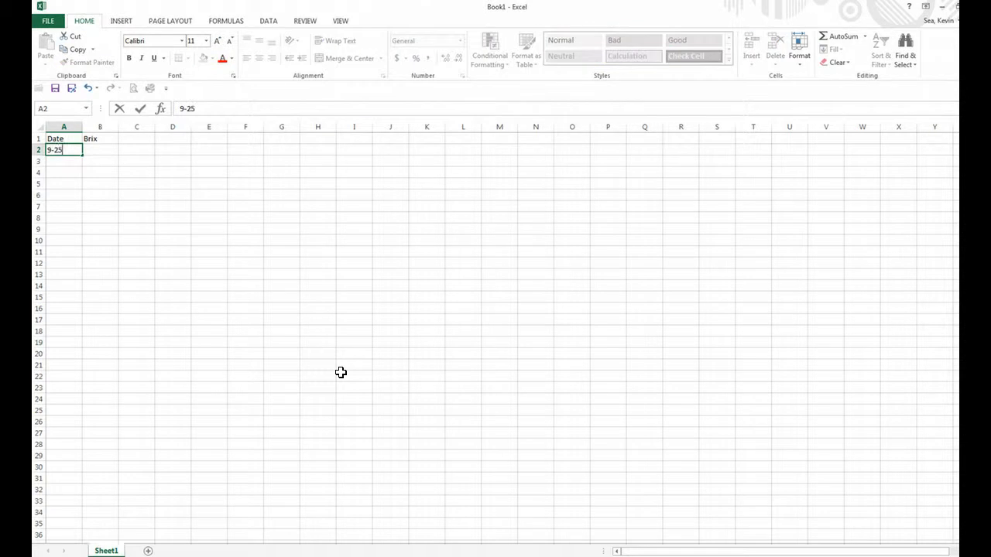
{"action": "type", "text": "-2014"}
{"action": "key", "text": "Return"}
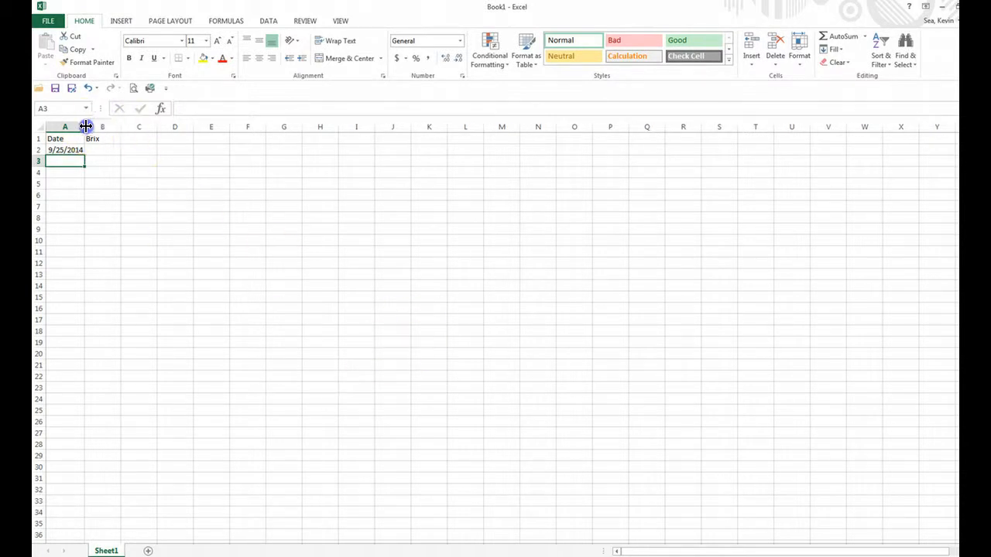
{"action": "left_click_drag", "start_coordinate": [85, 126], "coordinate": [93, 126]}
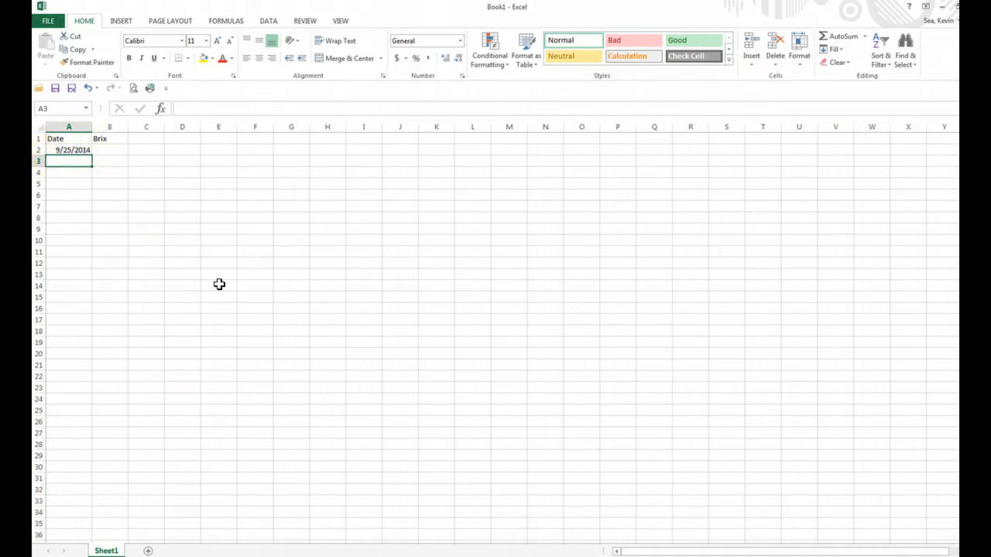
{"action": "type", "text": "9-"}
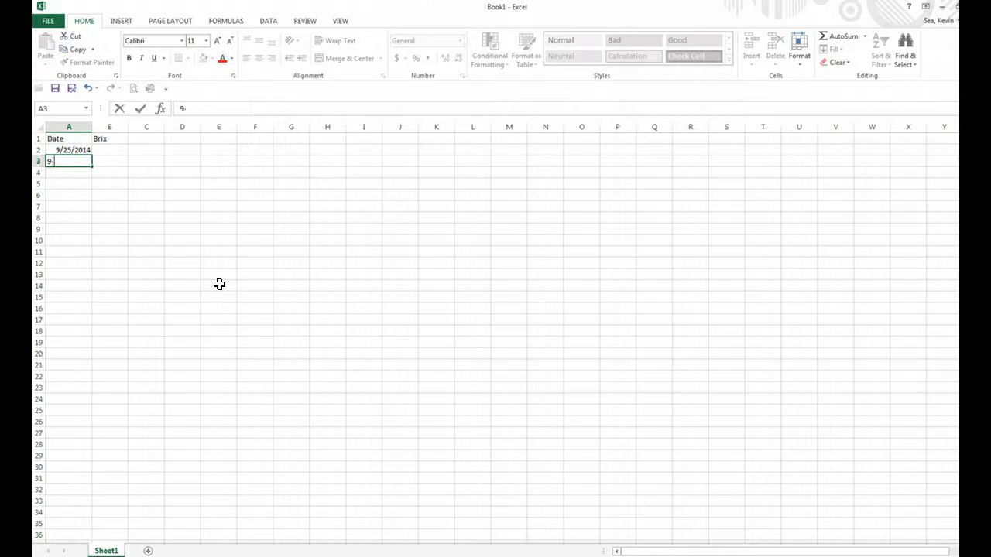
{"action": "type", "text": "26-2014"}
{"action": "key", "text": "Return"}
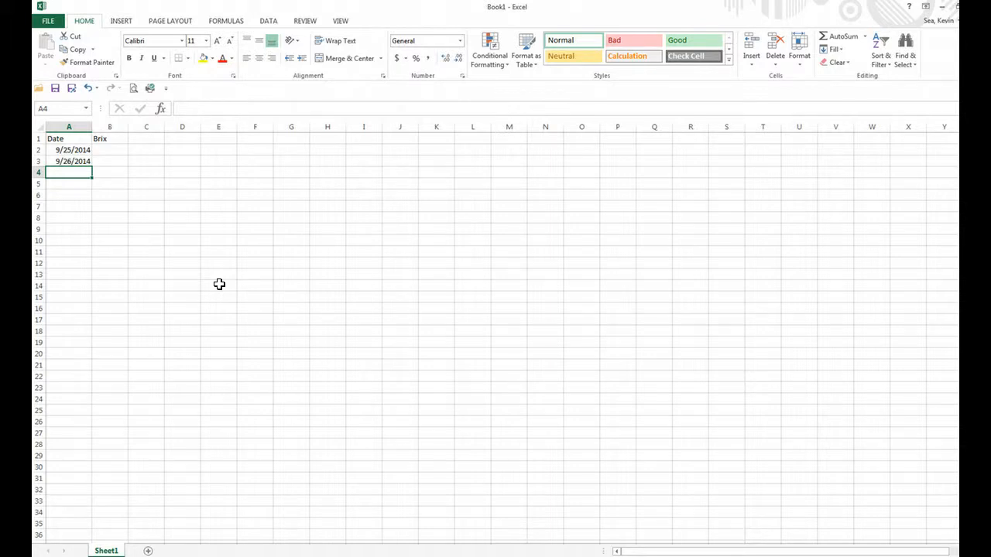
Step: Calculate the next two dates with the formulas =A3+1 in A4 and =A4+1 in A5
{"action": "type", "text": "="}
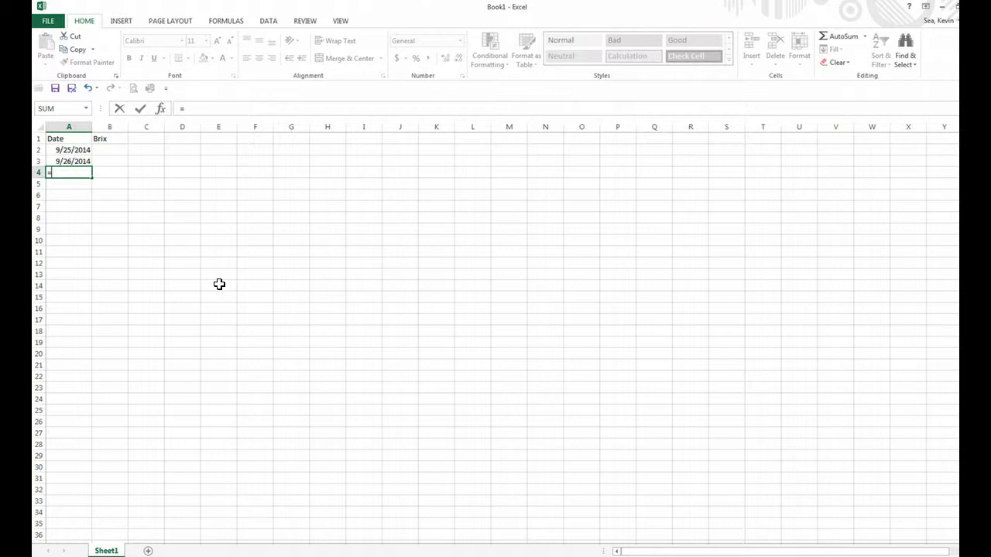
{"action": "key", "text": "Up"}
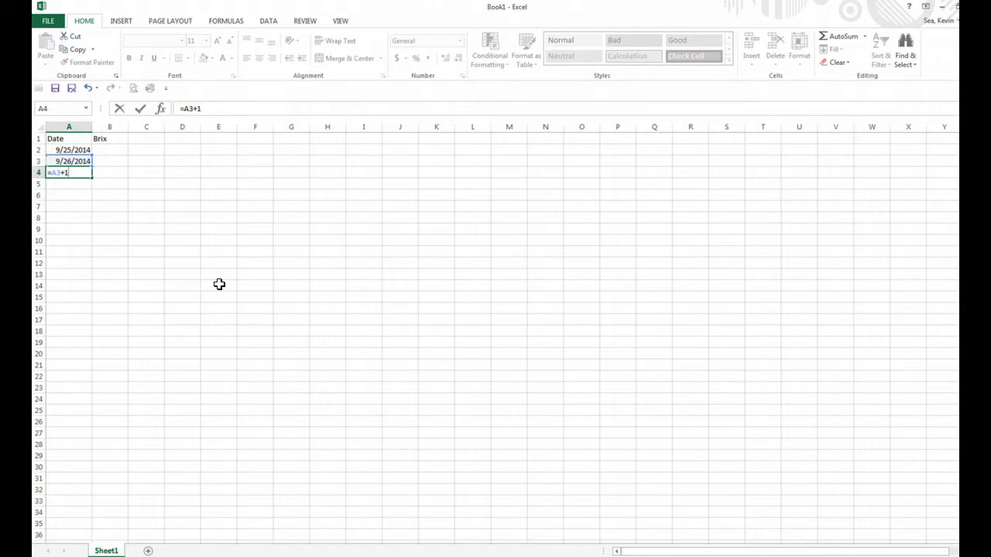
{"action": "key", "text": "Return"}
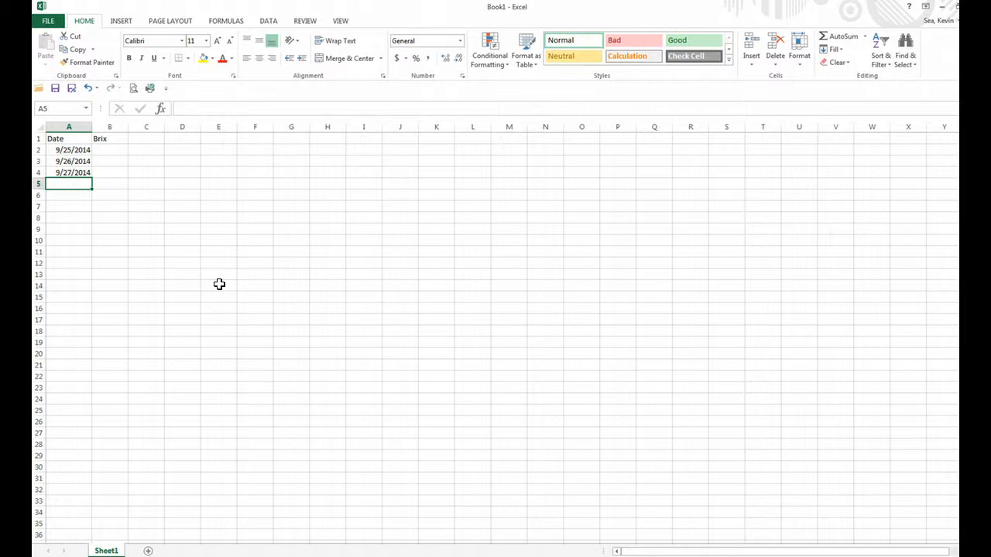
{"action": "type", "text": "="}
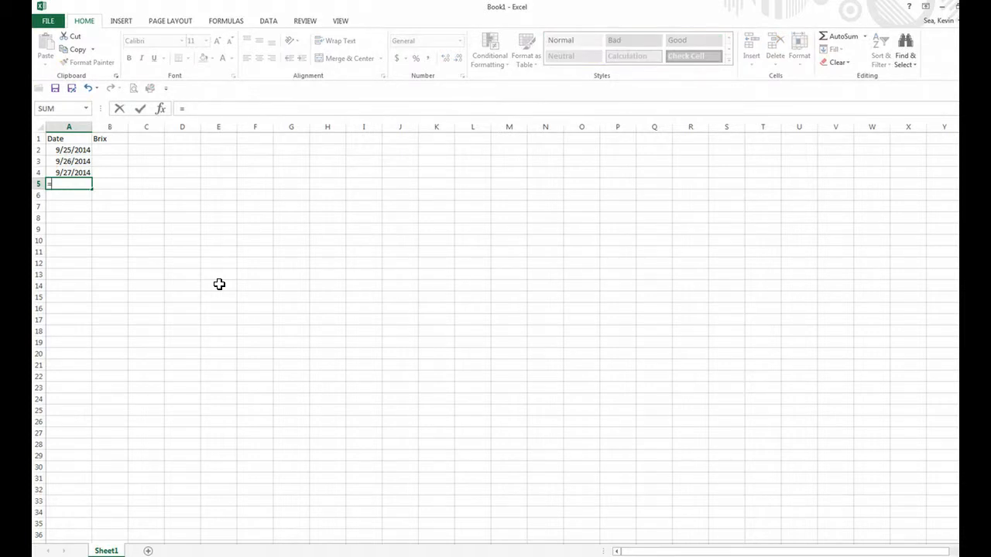
{"action": "key", "text": "Up"}
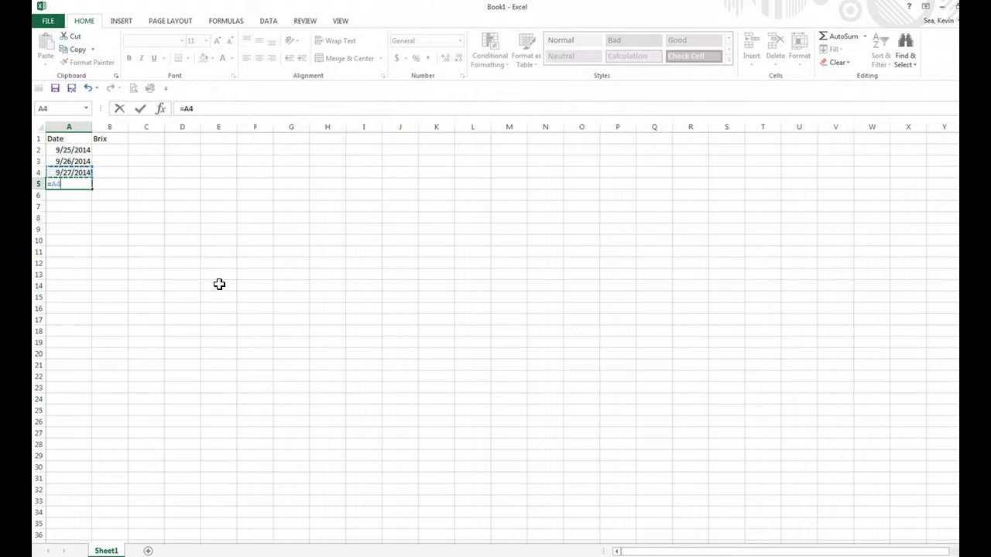
{"action": "type", "text": "+1"}
{"action": "key", "text": "Return"}
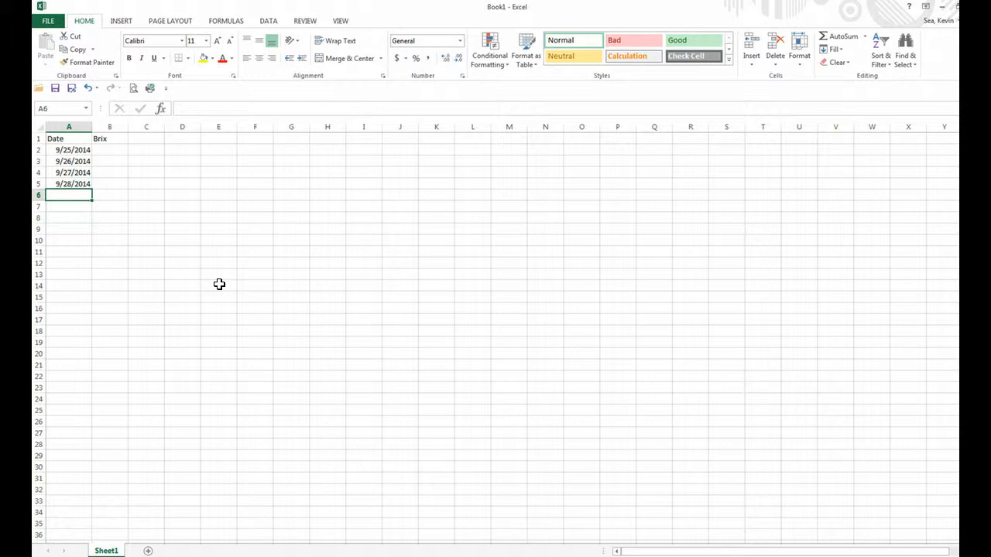
Step: Fill the date formula from A5 down through A14 and check the copied formulas
{"action": "left_click", "coordinate": [73, 183]}
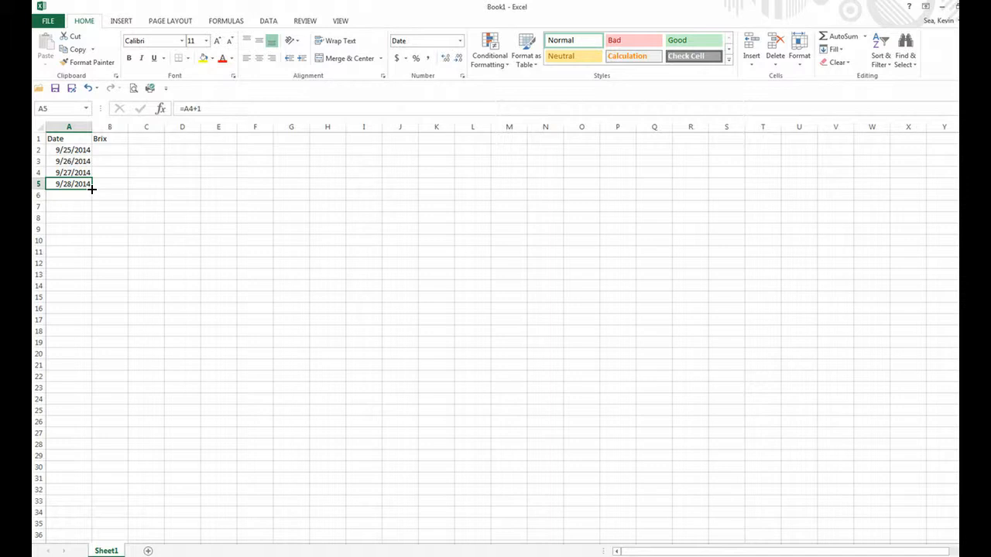
{"action": "left_click", "coordinate": [91, 188]}
{"action": "left_click_drag", "start_coordinate": [91, 188], "coordinate": [92, 291]}
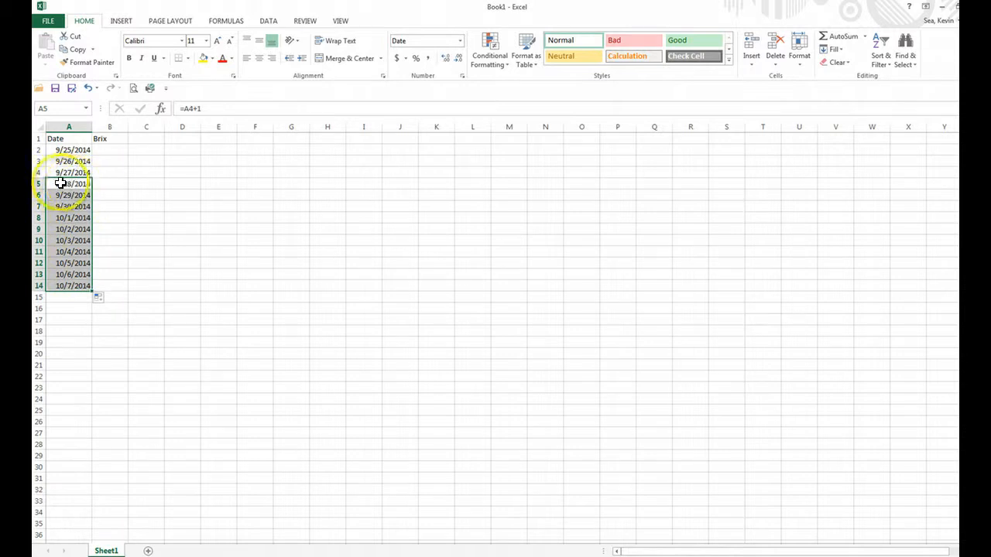
{"action": "left_click", "coordinate": [74, 286]}
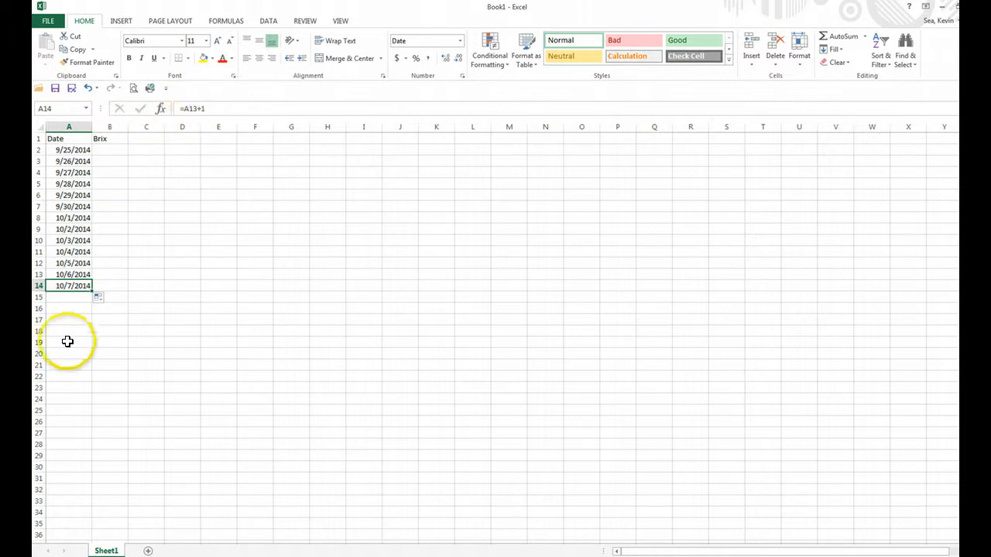
{"action": "left_click", "coordinate": [77, 184]}
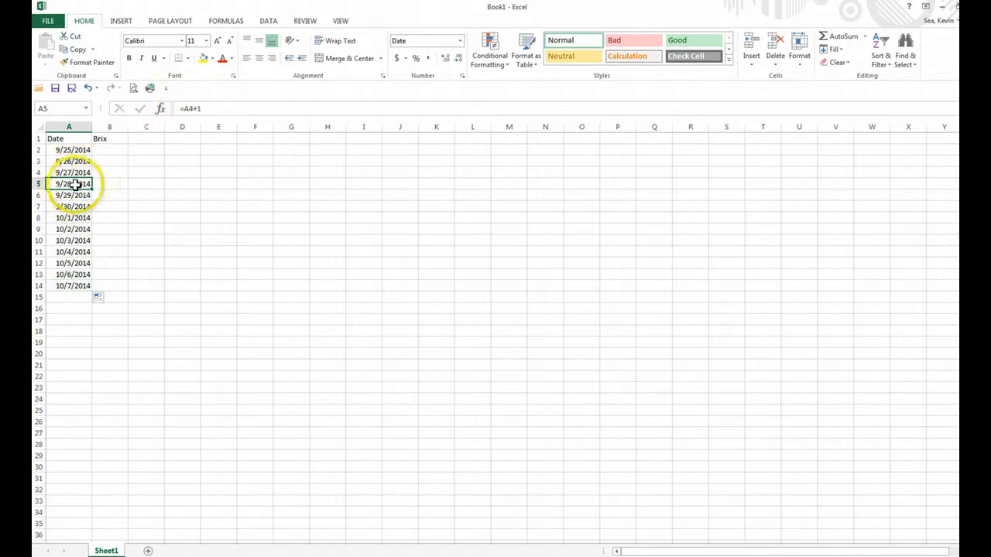
{"action": "left_click", "coordinate": [68, 285]}
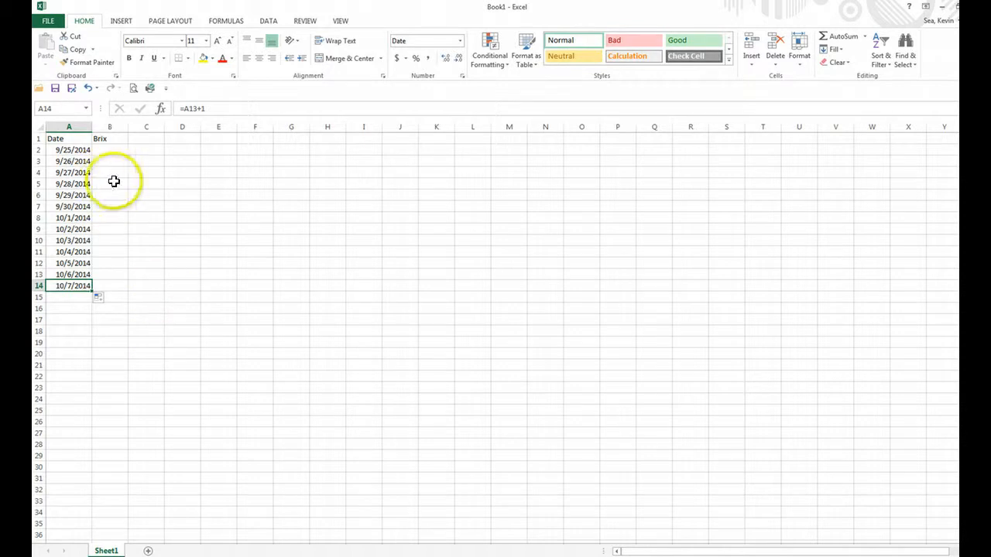
Step: Enter the Brix readings 25, 24, 23, 18 and 13 in cells B2 through B6
{"action": "left_click", "coordinate": [114, 156]}
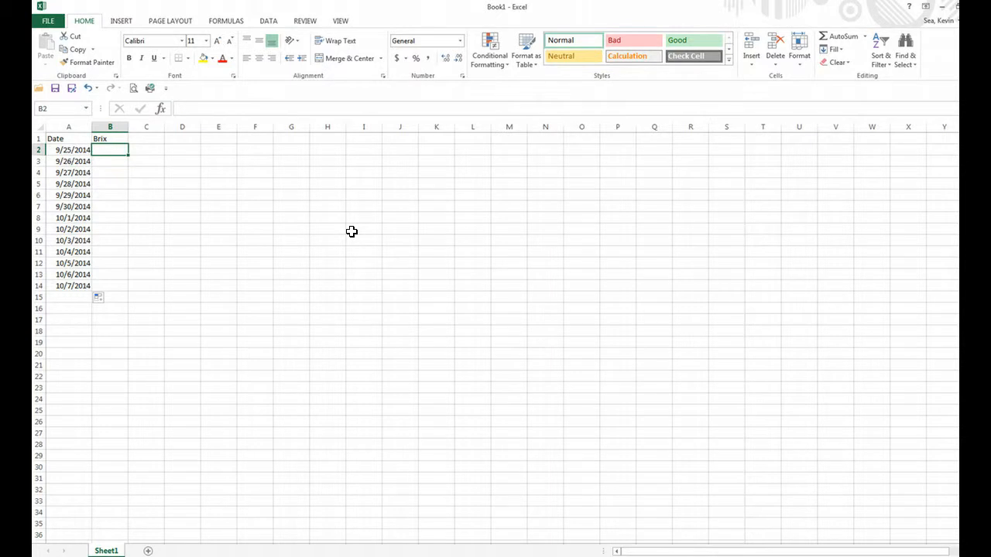
{"action": "type", "text": "25"}
{"action": "key", "text": "Return"}
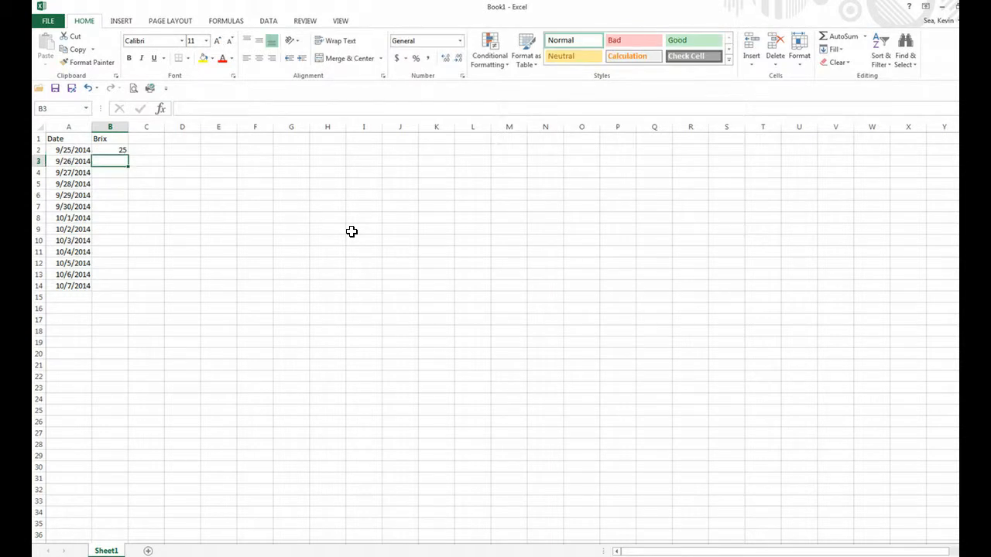
{"action": "type", "text": "24"}
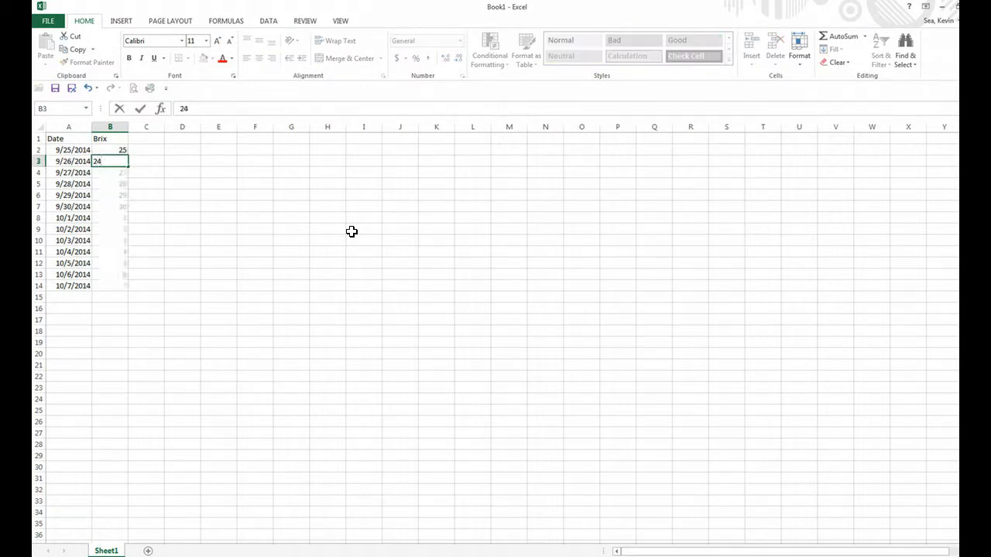
{"action": "key", "text": "Return"}
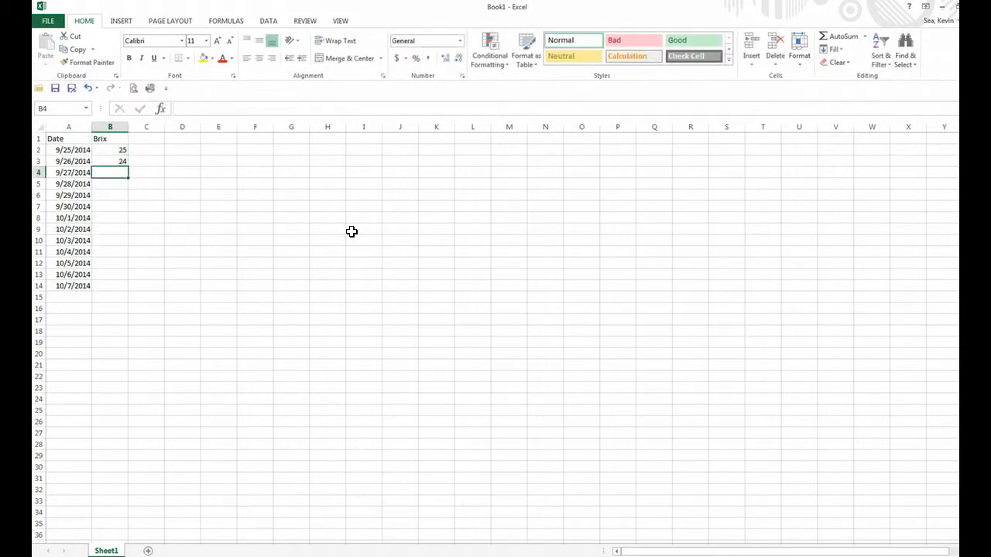
{"action": "type", "text": "23"}
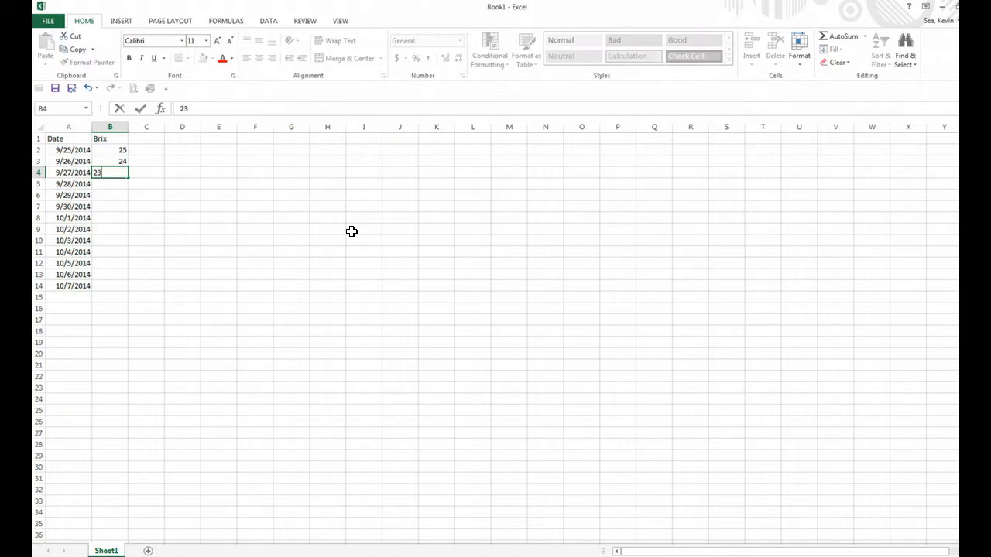
{"action": "key", "text": "Return"}
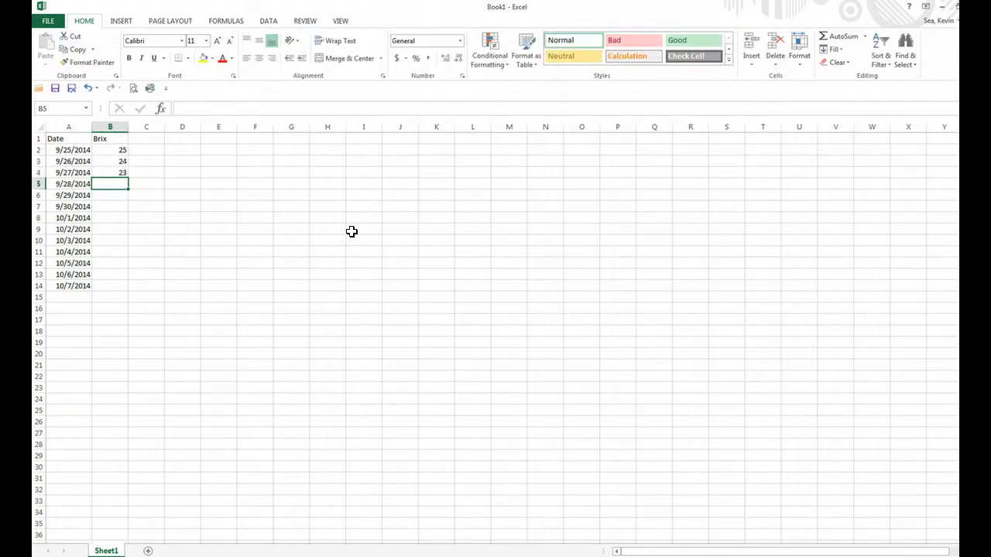
{"action": "type", "text": "18"}
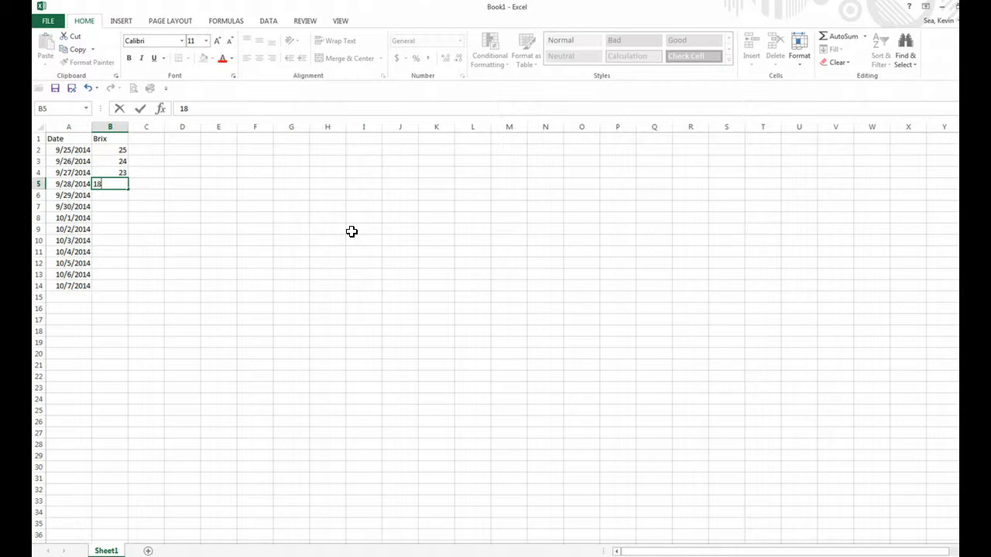
{"action": "key", "text": "Return"}
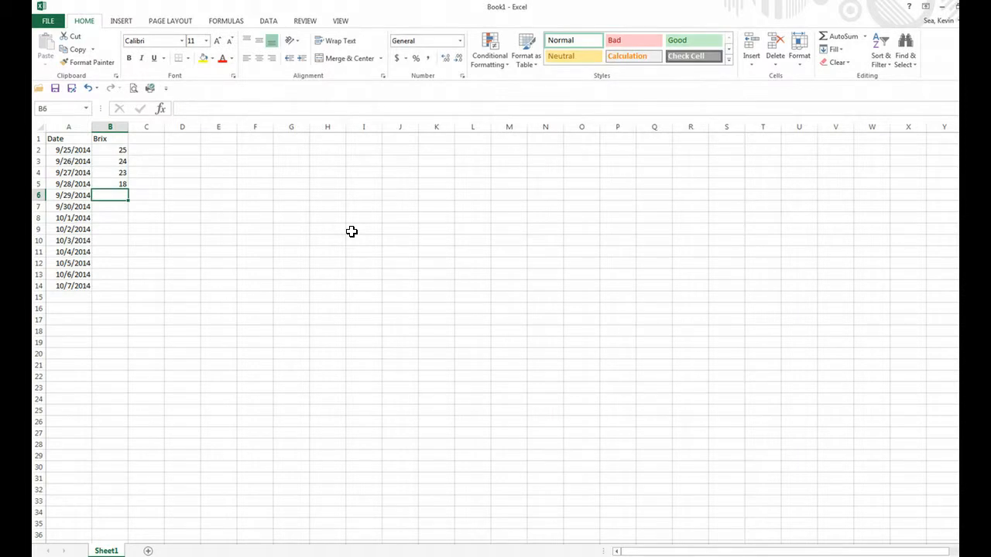
{"action": "type", "text": "13"}
{"action": "key", "text": "Return"}
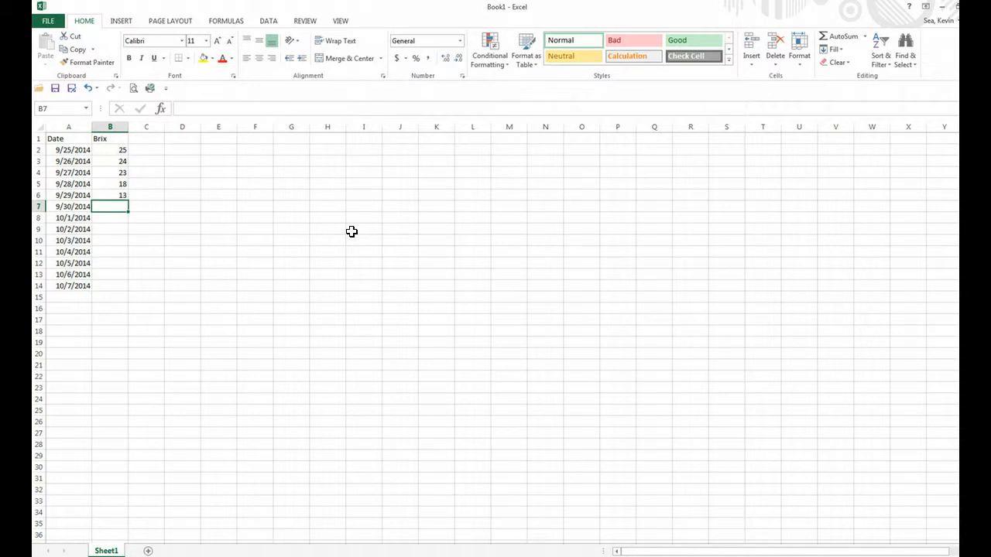
Step: Enter the Brix readings 8, 6, 5, 4 and 3 in cells B7 through B11
{"action": "type", "text": "8"}
{"action": "key", "text": "Return"}
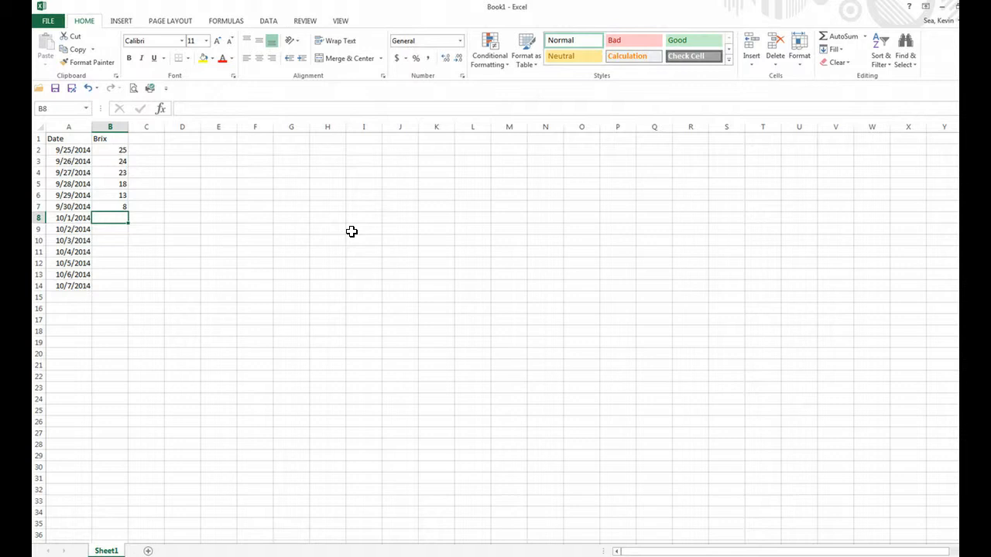
{"action": "type", "text": "6"}
{"action": "key", "text": "Return"}
{"action": "type", "text": "5"}
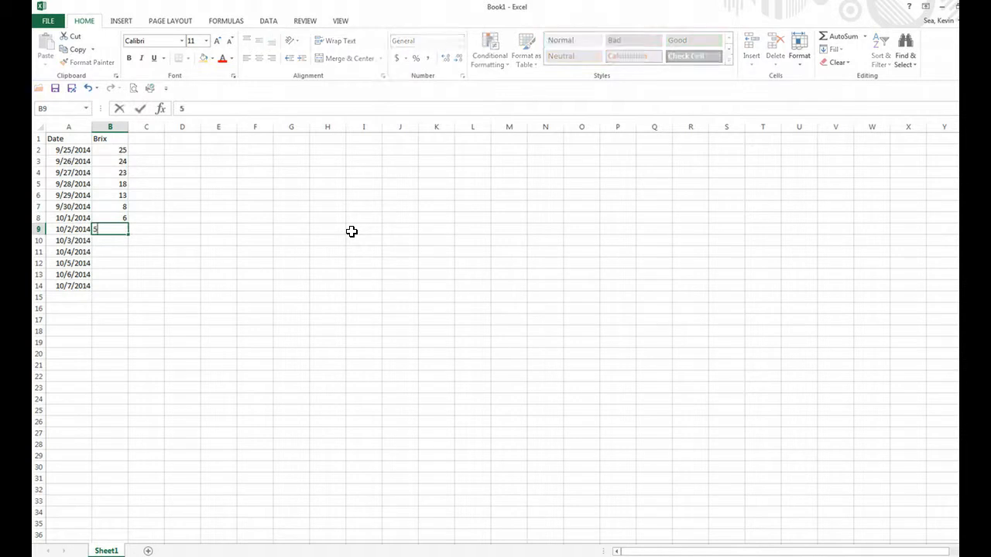
{"action": "key", "text": "Return"}
{"action": "type", "text": "4"}
{"action": "key", "text": "Return"}
{"action": "type", "text": "3"}
{"action": "key", "text": "Return"}
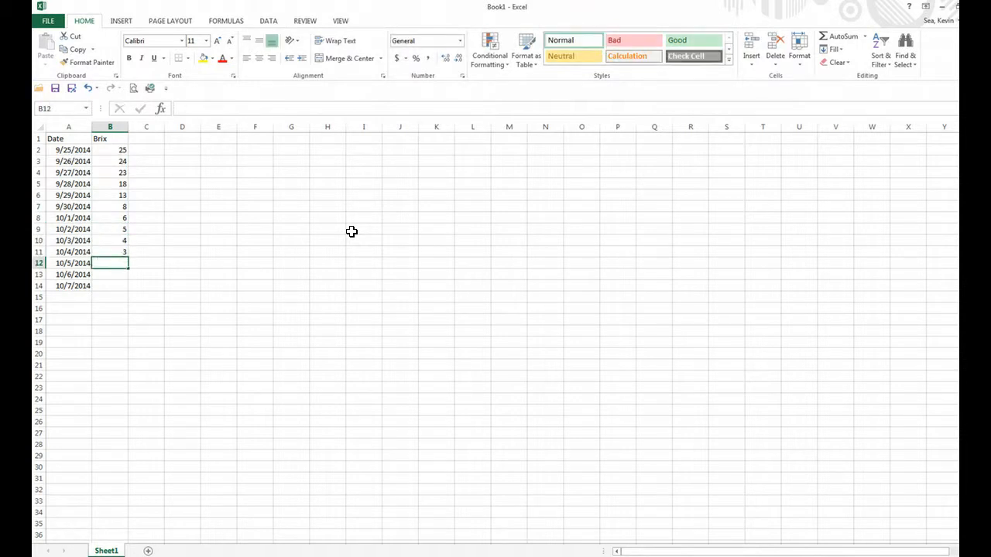
Step: Enter the Brix readings 2, 1 and 0 in cells B12 through B14
{"action": "type", "text": "2"}
{"action": "key", "text": "Return"}
{"action": "type", "text": "1"}
{"action": "key", "text": "Return"}
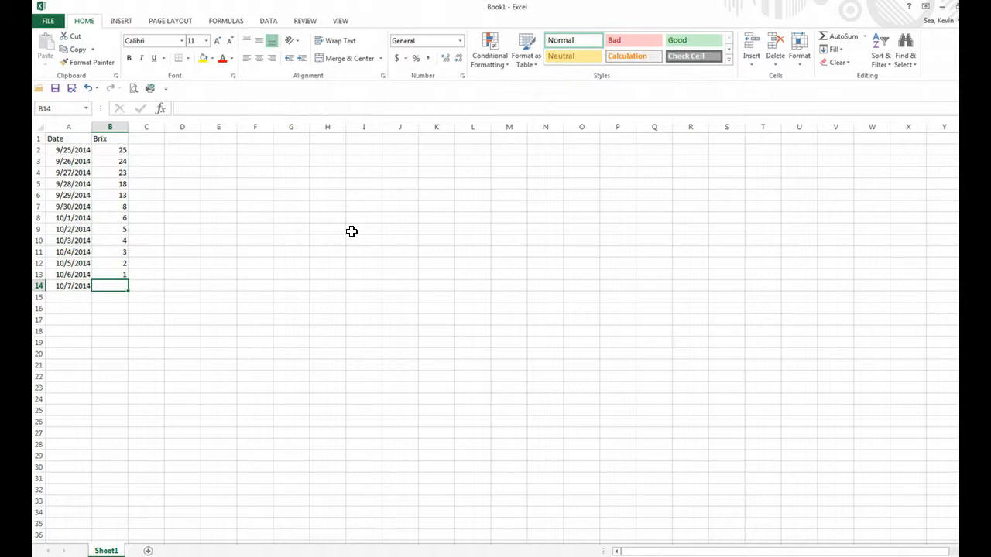
{"action": "type", "text": "0"}
{"action": "key", "text": "Return"}
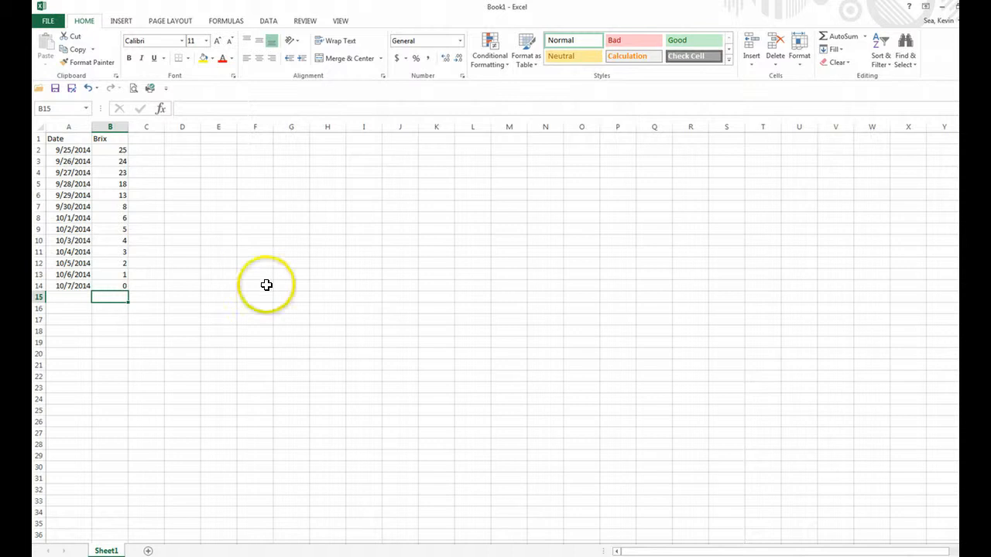
Step: Insert a Scatter with Smooth Lines and Markers chart from the Date and Brix data in A1:B14
{"action": "left_click", "coordinate": [66, 138]}
{"action": "mouse_move", "coordinate": [66, 138]}
{"action": "left_mouse_down"}
{"action": "mouse_move", "coordinate": [101, 146]}
{"action": "mouse_move", "coordinate": [111, 289]}
{"action": "left_mouse_up"}
{"action": "left_click", "coordinate": [111, 288]}
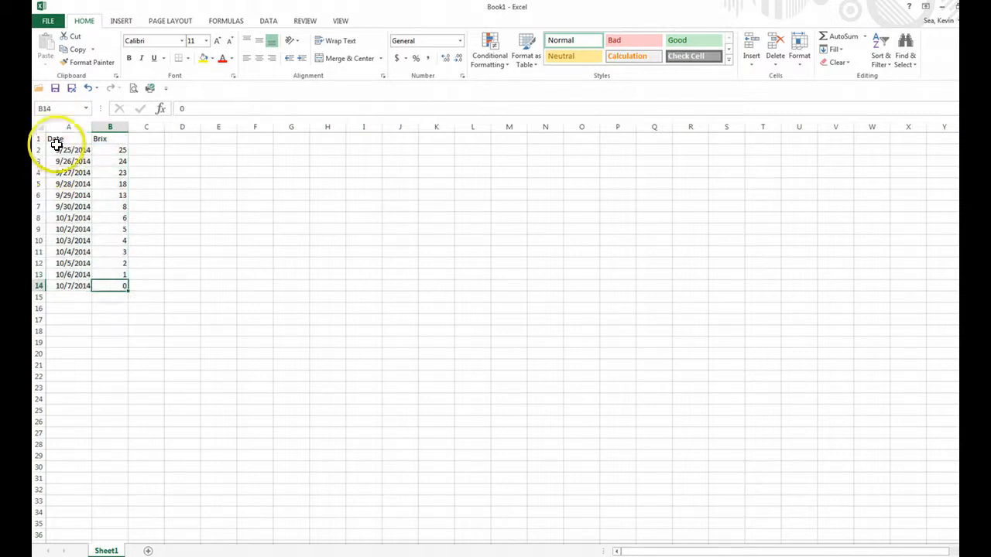
{"action": "left_click_drag", "start_coordinate": [58, 139], "coordinate": [103, 285]}
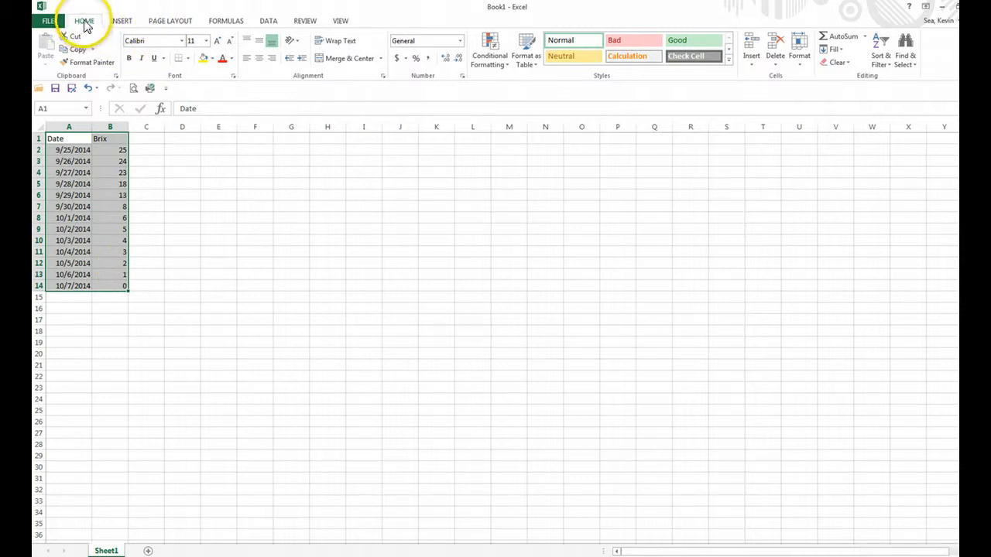
{"action": "left_click", "coordinate": [122, 23]}
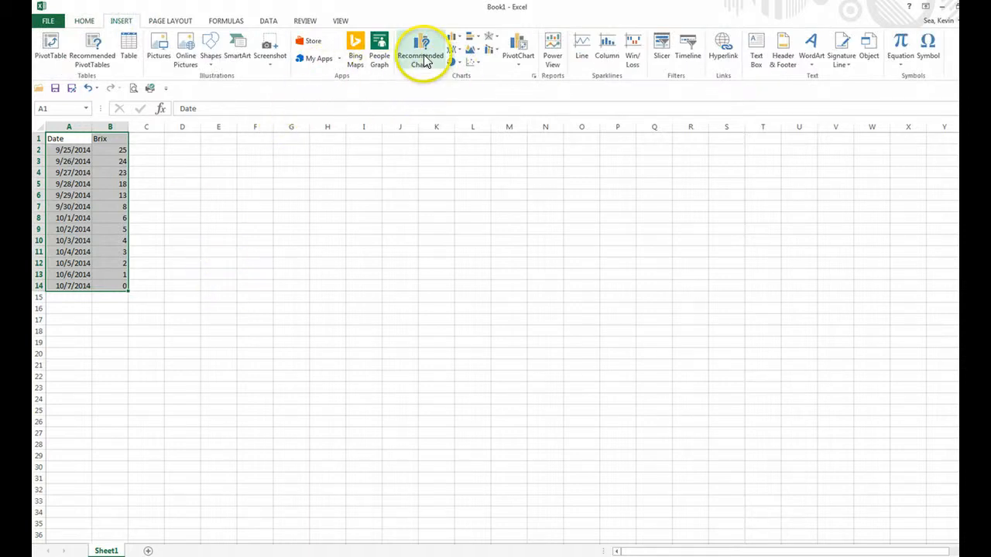
{"action": "left_click", "coordinate": [473, 64]}
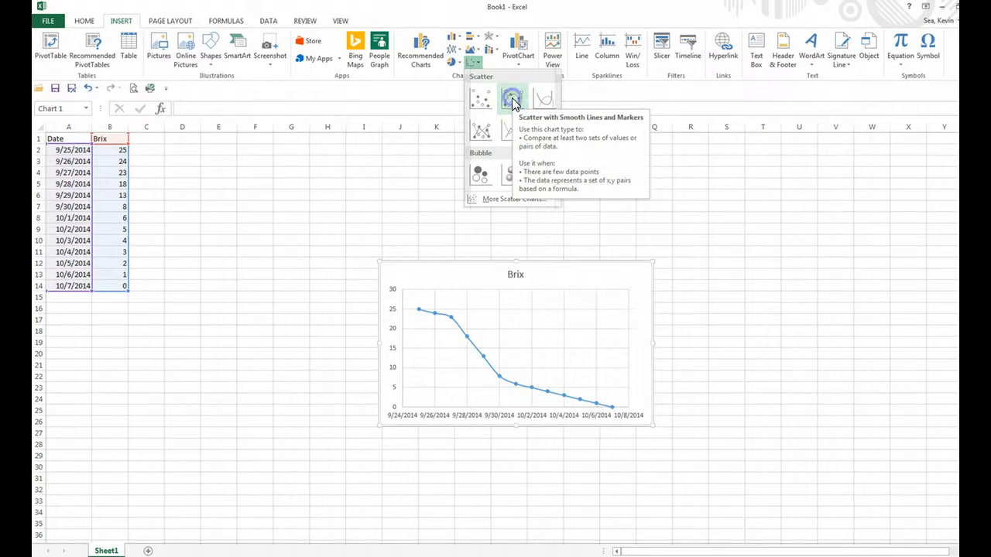
{"action": "left_click", "coordinate": [511, 100]}
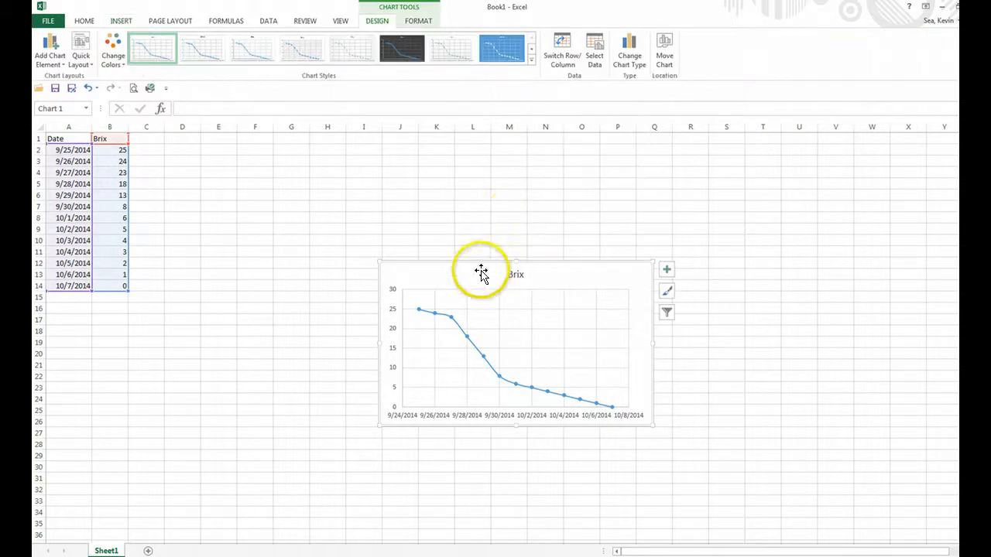
Step: Move the Brix chart up beside the data table and enlarge it to span about columns F to O, down to row 25
{"action": "left_click_drag", "start_coordinate": [478, 260], "coordinate": [333, 141]}
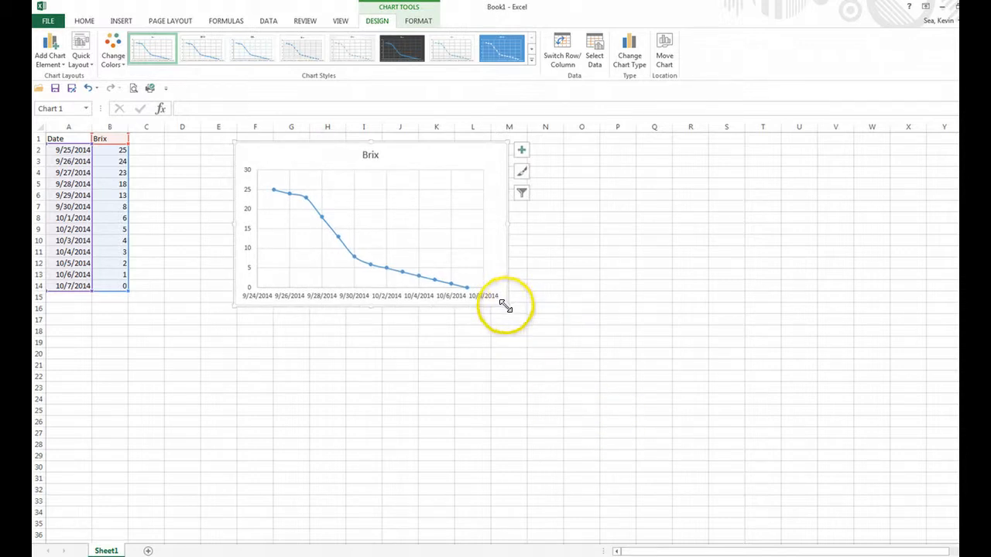
{"action": "left_click_drag", "start_coordinate": [507, 305], "coordinate": [612, 414]}
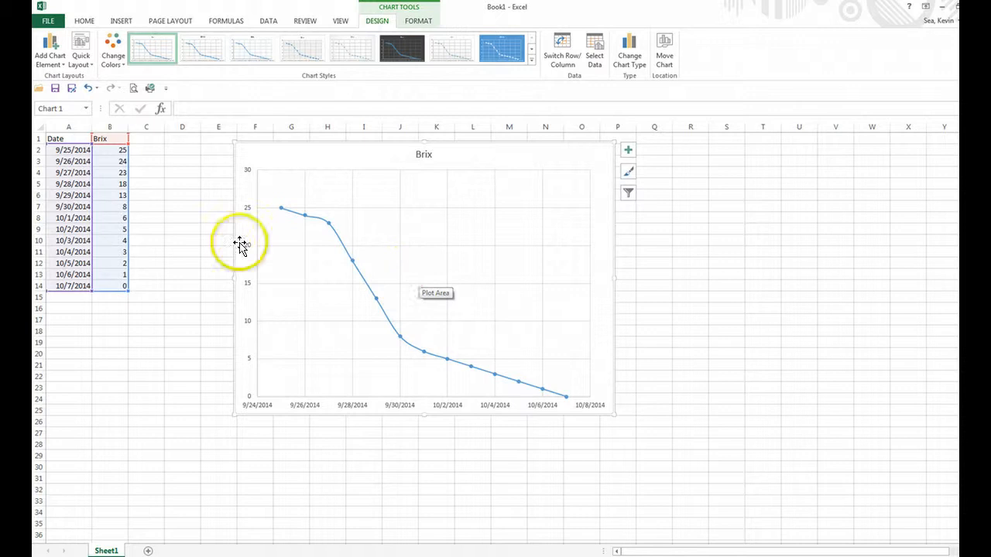
{"action": "left_click", "coordinate": [180, 227]}
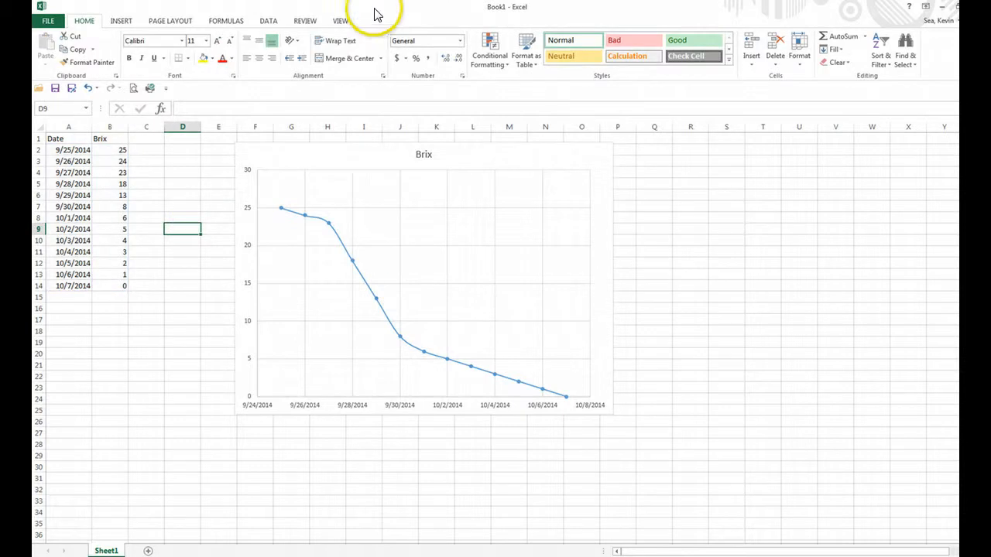
Step: Add a primary vertical axis title to the Brix chart reading "Degrees Brix"
{"action": "left_click", "coordinate": [377, 224]}
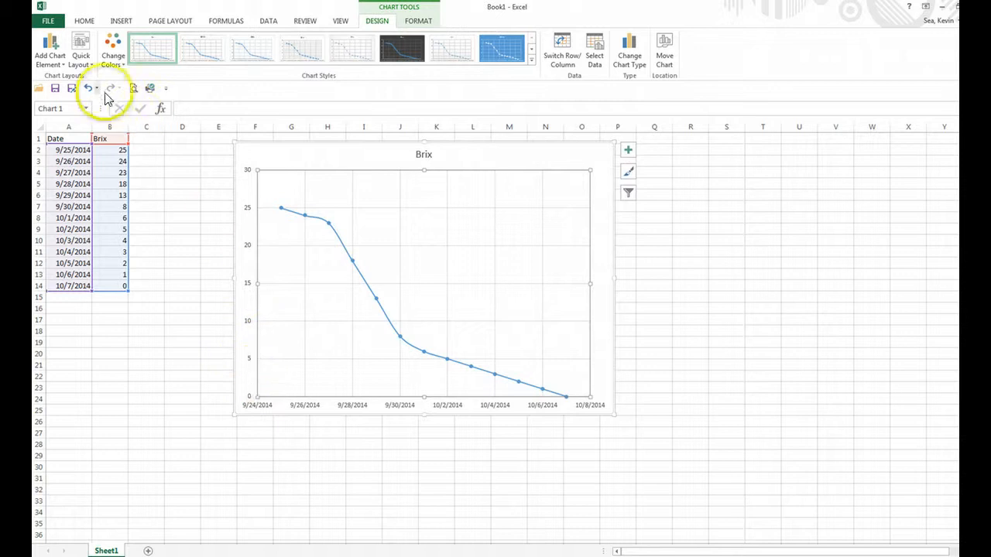
{"action": "left_click", "coordinate": [50, 58]}
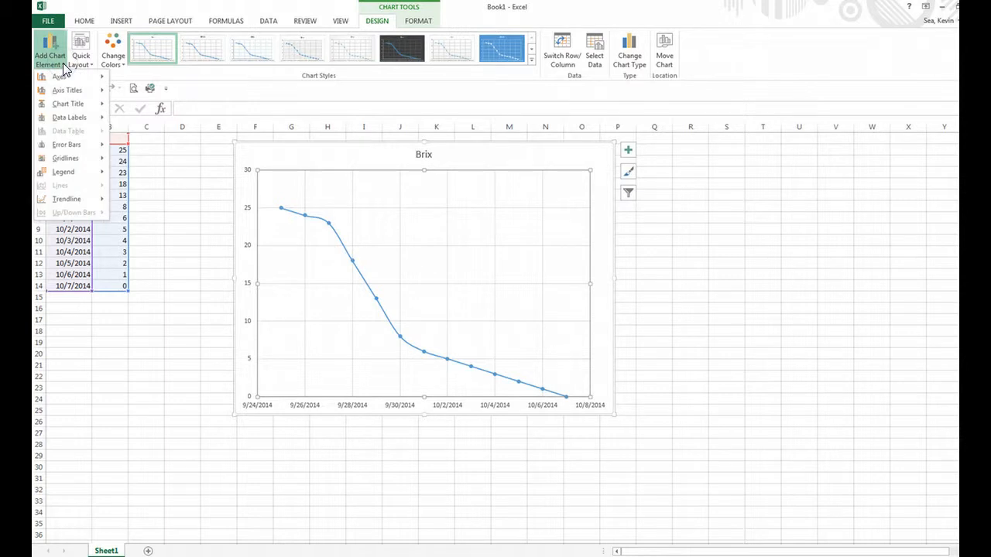
{"action": "left_click", "coordinate": [68, 91]}
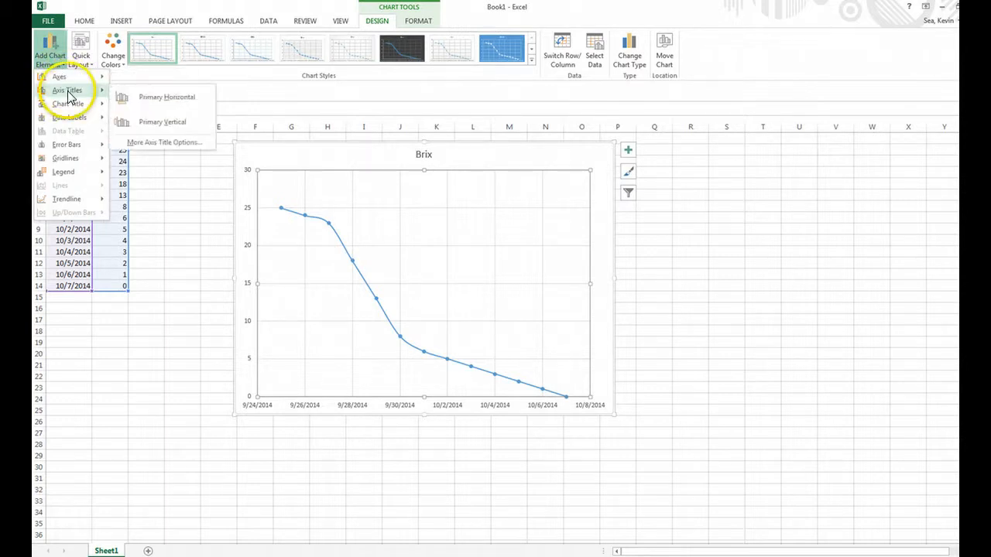
{"action": "left_click", "coordinate": [141, 124]}
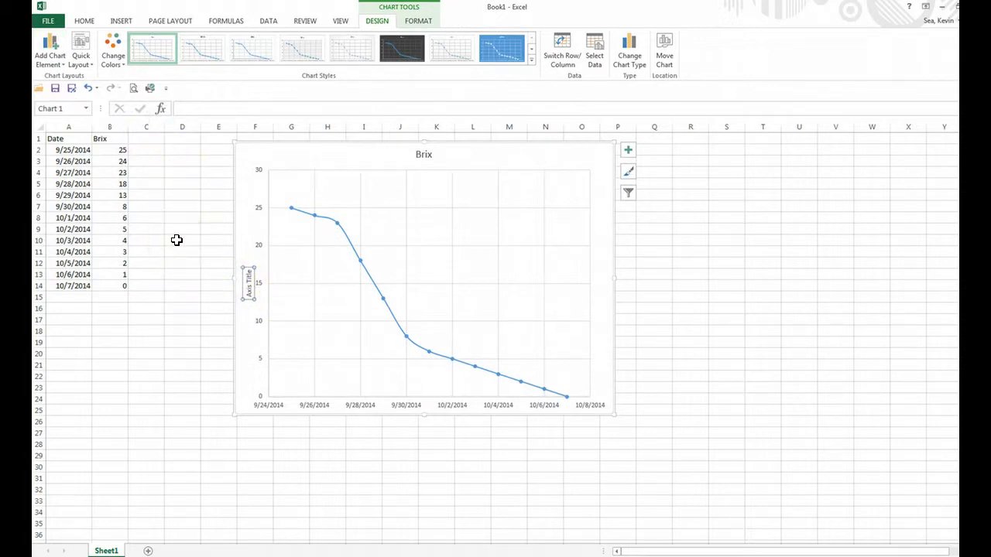
{"action": "type", "text": "Degrees Brix"}
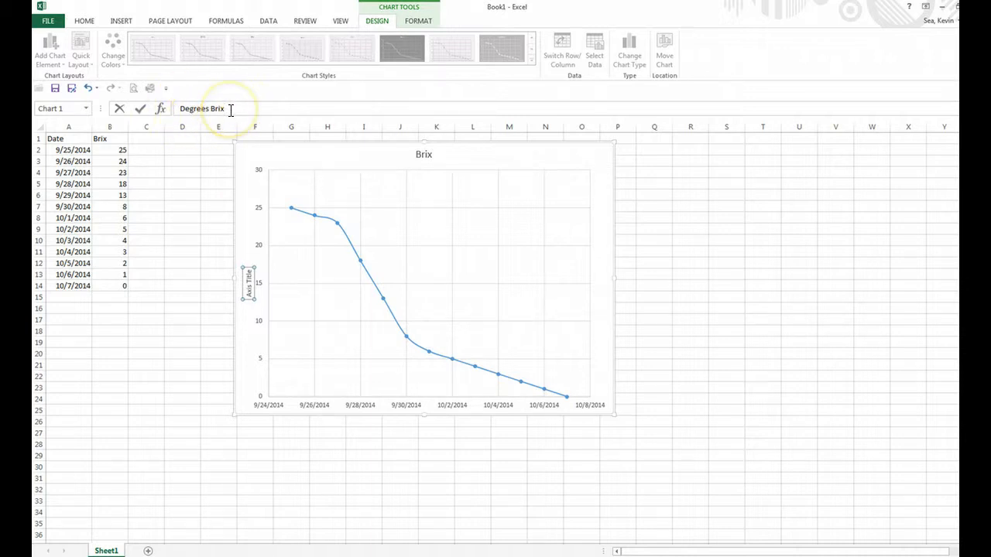
{"action": "key", "text": "Return"}
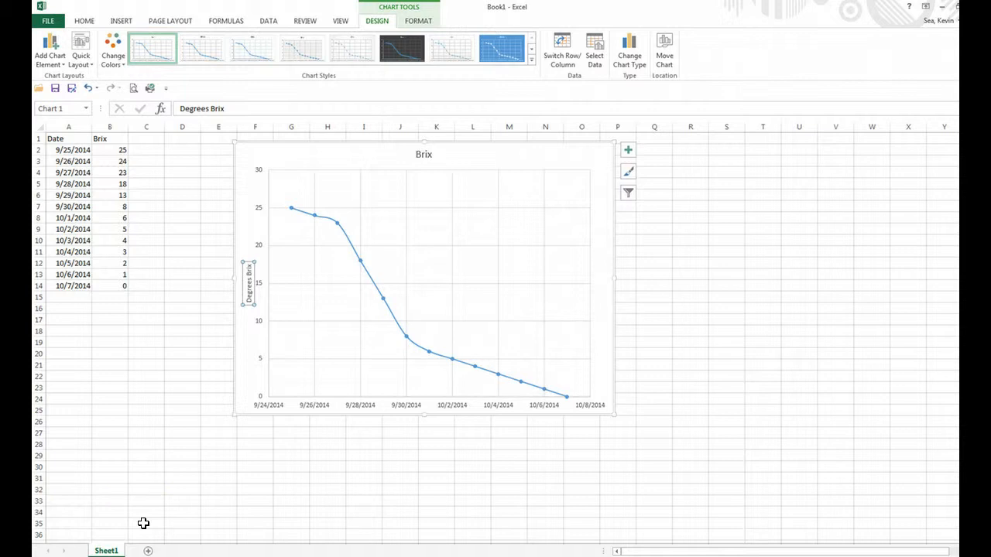
Step: Rename the worksheet Sheet1 as "Pinot noir"
{"action": "left_click", "coordinate": [108, 549]}
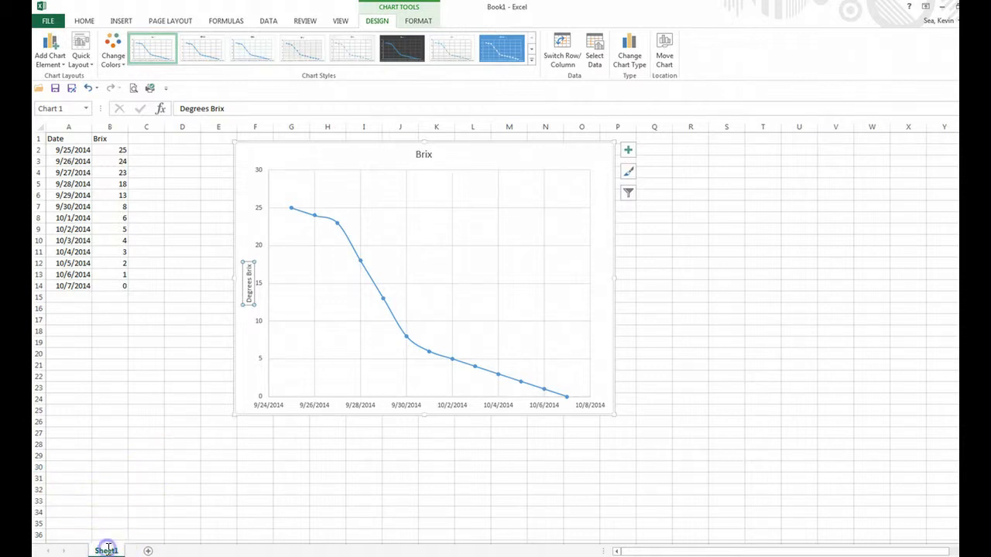
{"action": "left_click_drag", "start_coordinate": [108, 549], "coordinate": [109, 527]}
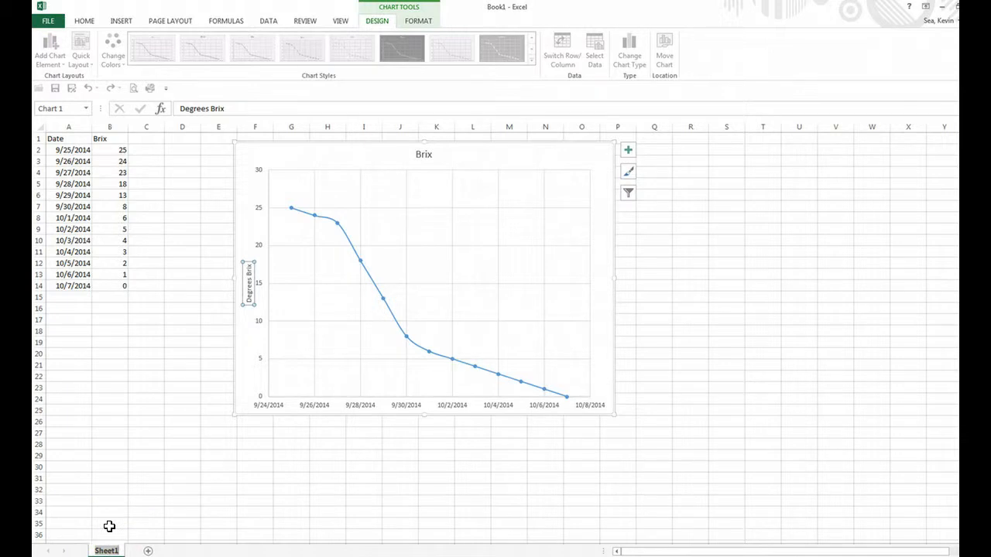
{"action": "type", "text": "Pinot noir"}
{"action": "left_click", "coordinate": [126, 509]}
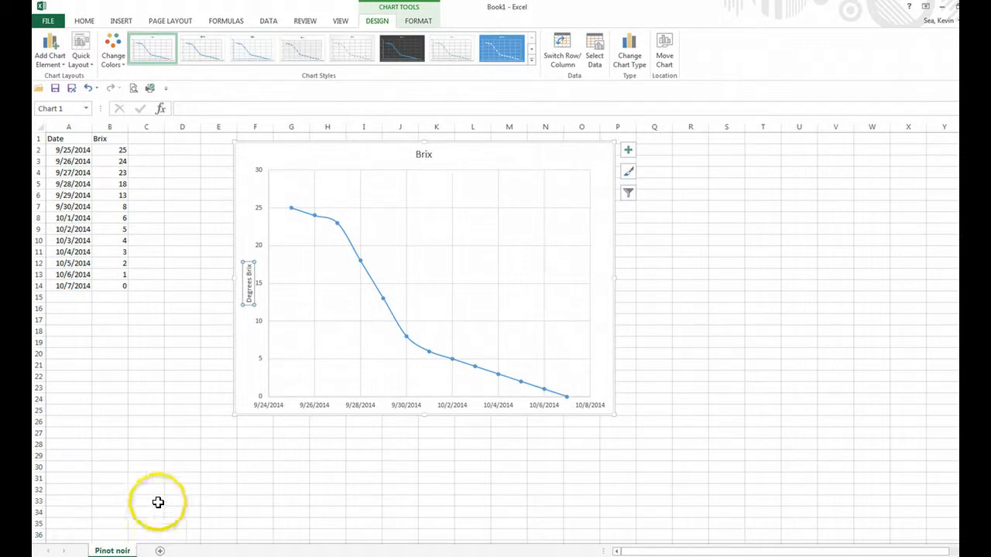
Step: Add a new worksheet and name it "Cab Sauv"
{"action": "left_click", "coordinate": [159, 551]}
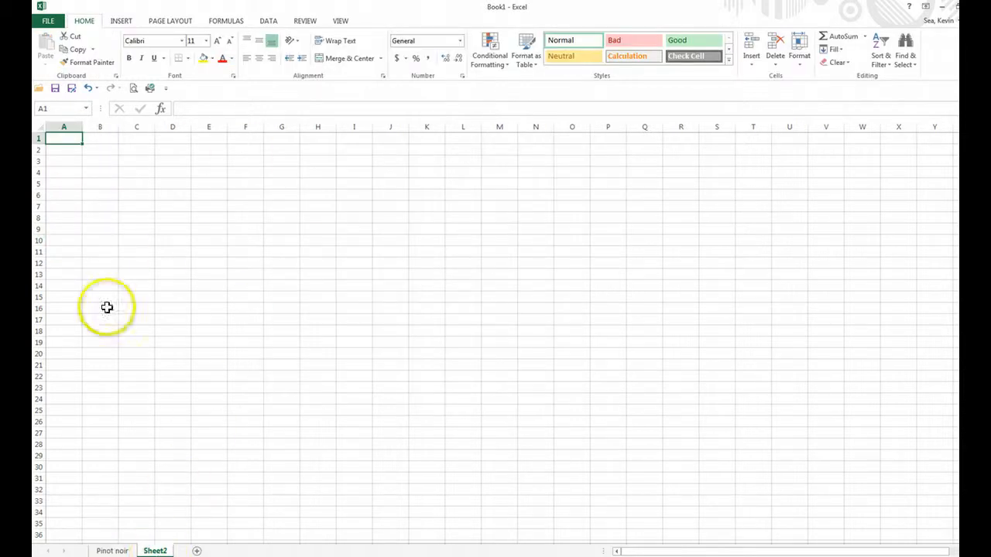
{"action": "double_click", "coordinate": [155, 550]}
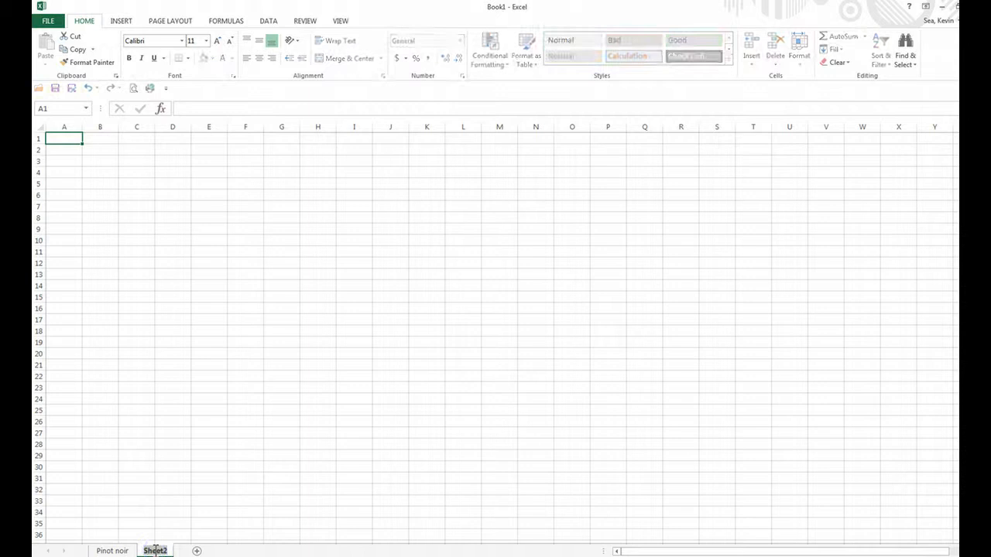
{"action": "type", "text": "Cab Sauv"}
{"action": "left_click", "coordinate": [104, 443]}
Step: Enter the column header "Person" in cell A1 of the Cab Sauv sheet
{"action": "left_click", "coordinate": [69, 140]}
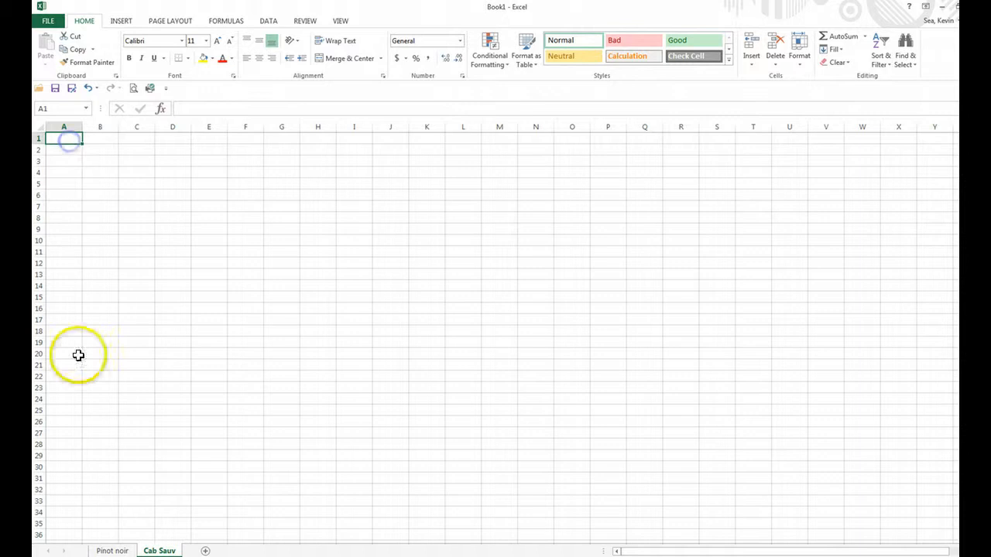
{"action": "left_click", "coordinate": [112, 550]}
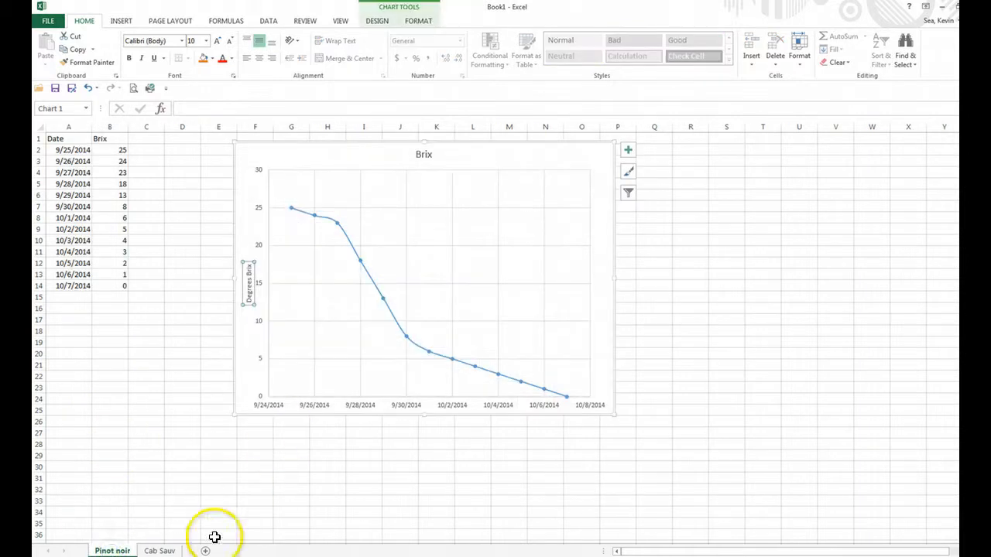
{"action": "left_click", "coordinate": [165, 551]}
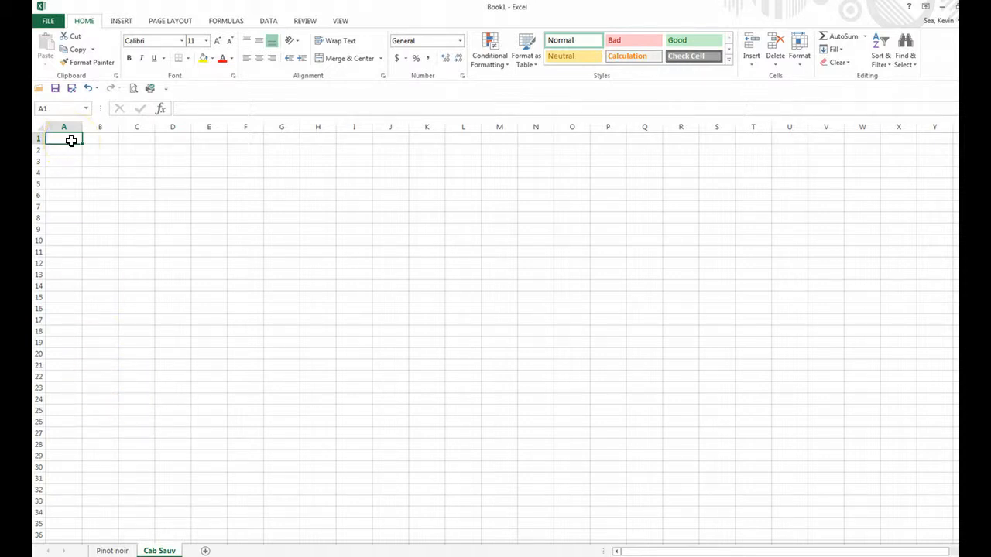
{"action": "type", "text": "Person"}
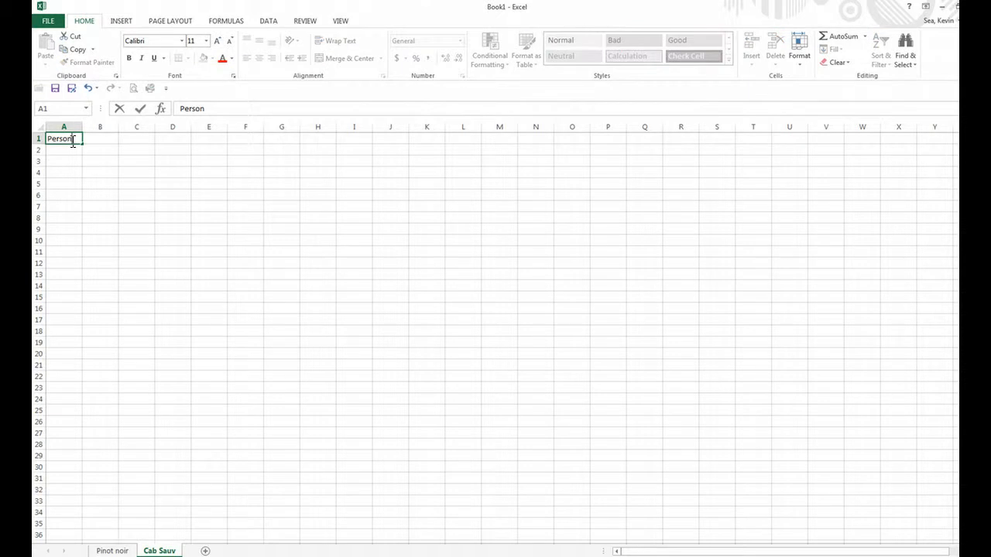
{"action": "key", "text": "Return"}
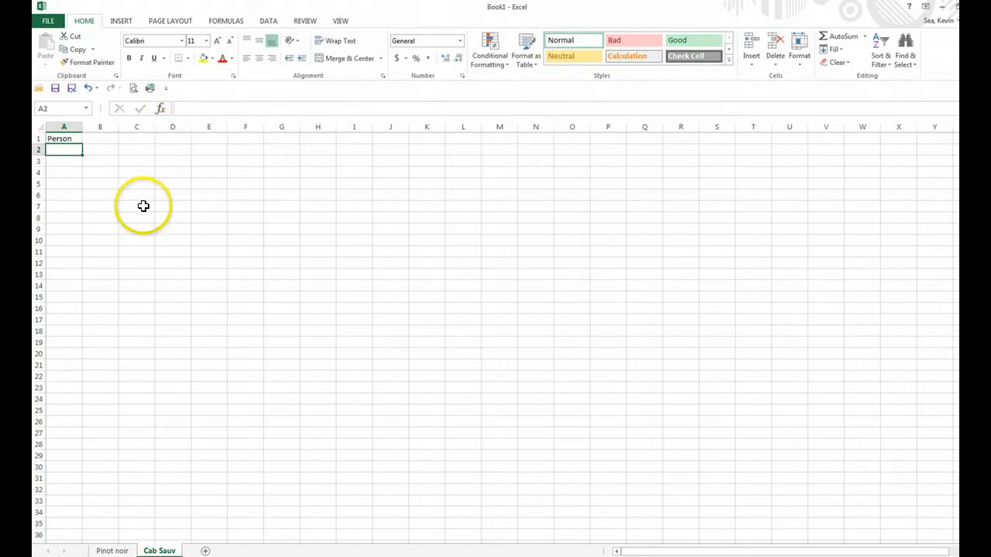
Step: List the initials lk, ss, rd, ls and ma in cells A2 through A6
{"action": "type", "text": "lk"}
{"action": "key", "text": "Return"}
{"action": "type", "text": "ss"}
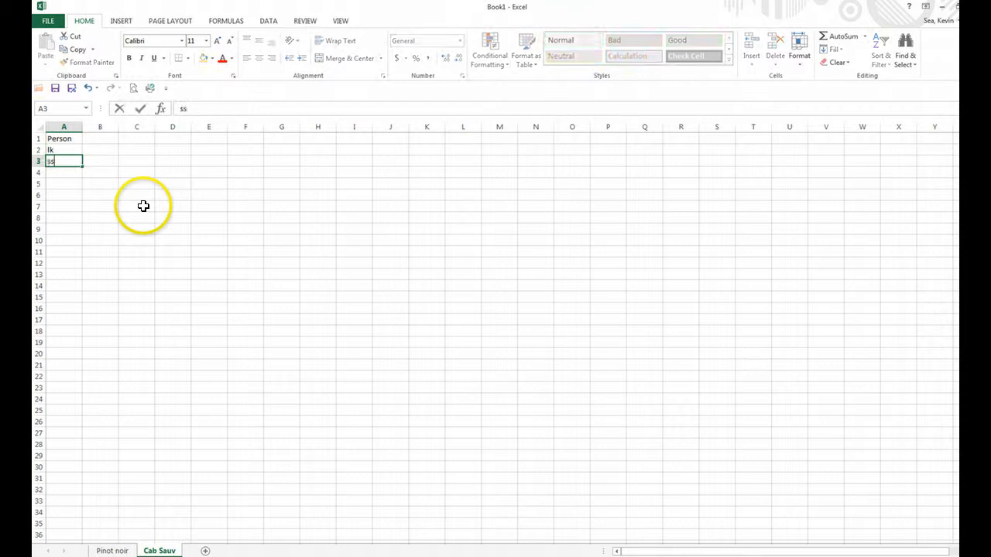
{"action": "key", "text": "Return"}
{"action": "type", "text": "fd"}
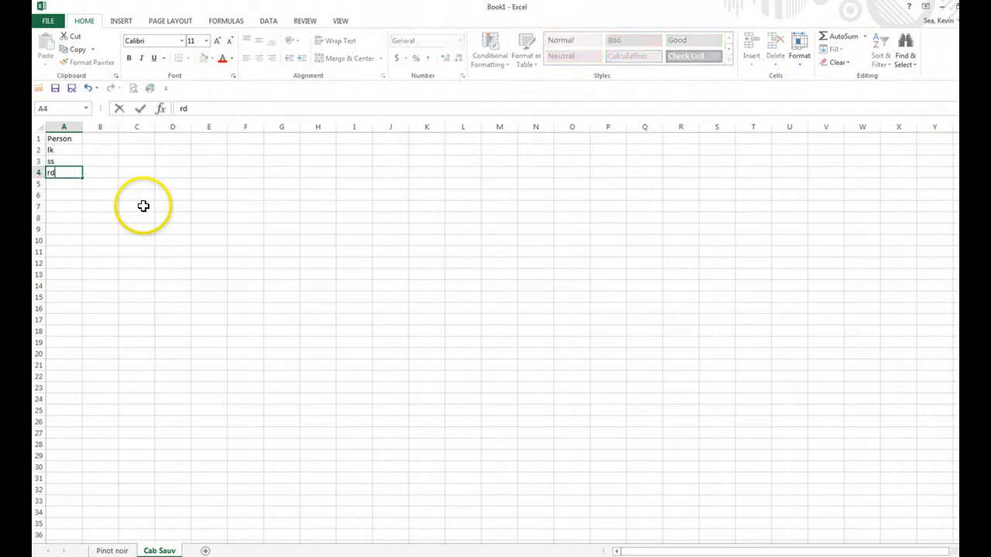
{"action": "key", "text": "Return"}
{"action": "type", "text": "ls"}
{"action": "key", "text": "Return"}
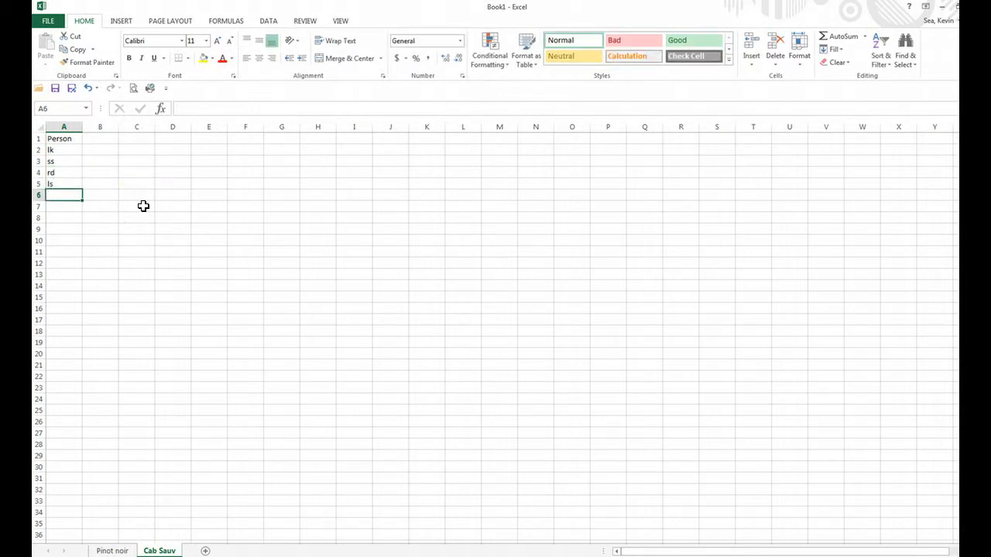
{"action": "type", "text": ",a"}
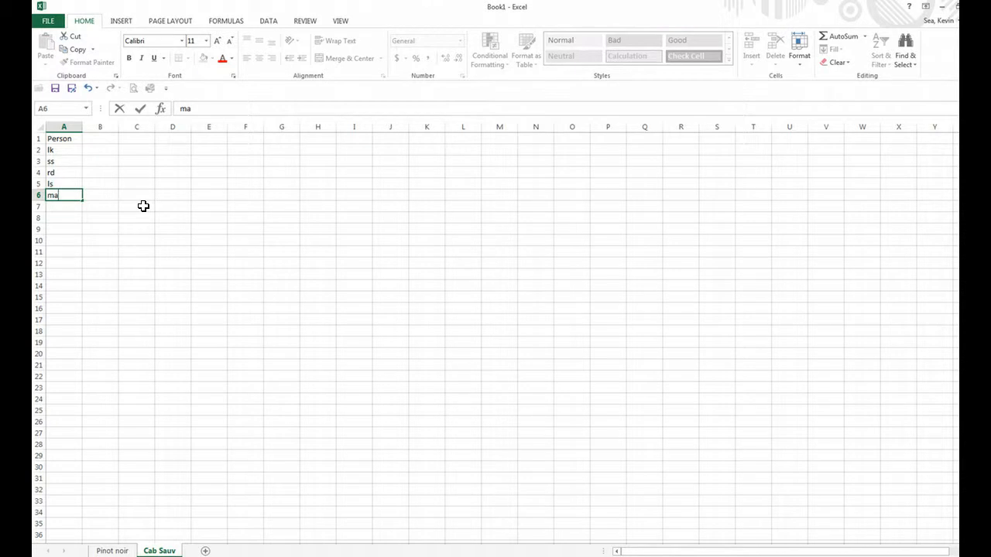
{"action": "key", "text": "Return"}
Step: Enter the column header "Brix" in cell B1 next to the Person header
{"action": "key", "text": "Up"}
{"action": "key", "text": "Up"}
{"action": "key", "text": "Up"}
{"action": "key", "text": "Up"}
{"action": "key", "text": "Up"}
{"action": "key", "text": "Right"}
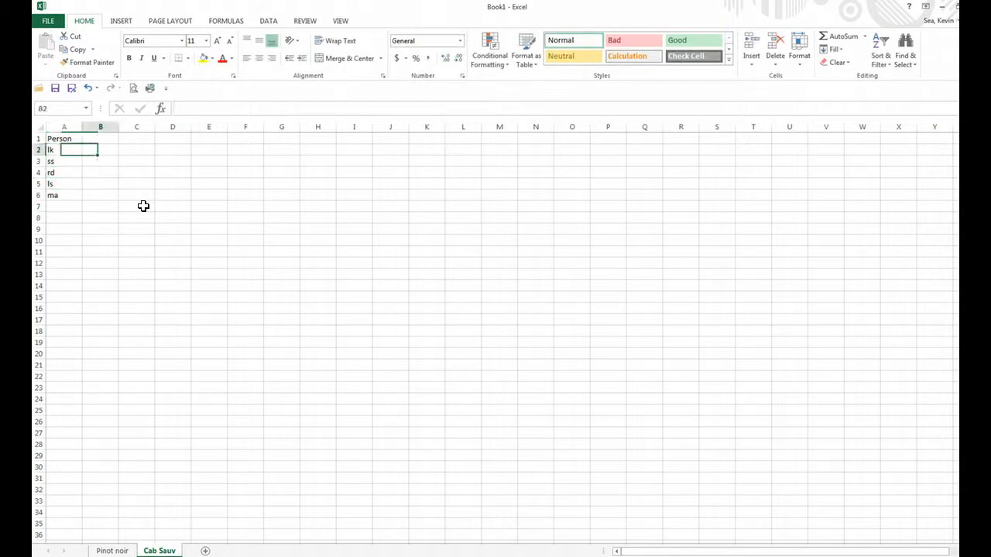
{"action": "key", "text": "Up"}
{"action": "type", "text": "B"}
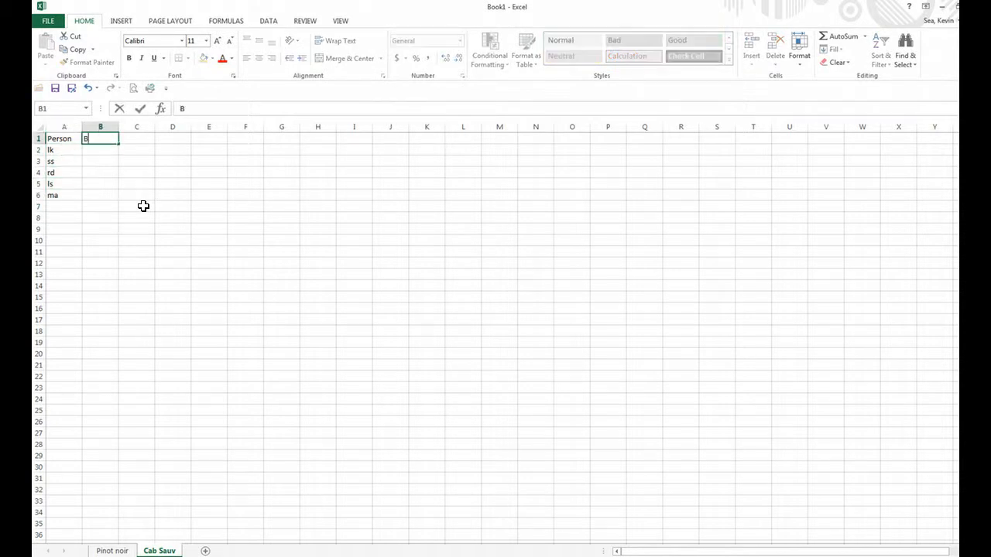
{"action": "type", "text": "rix"}
{"action": "key", "text": "Return"}
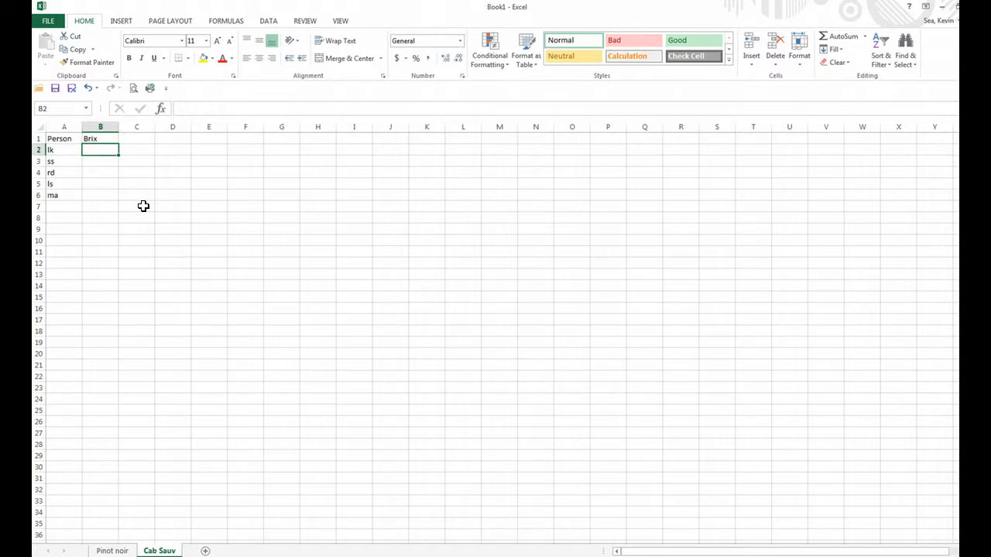
Step: Enter the Brix readings 24.5, 23, 25, 22.8 and 23.8 in cells B2 through B6
{"action": "type", "text": "24.5"}
{"action": "key", "text": "Return"}
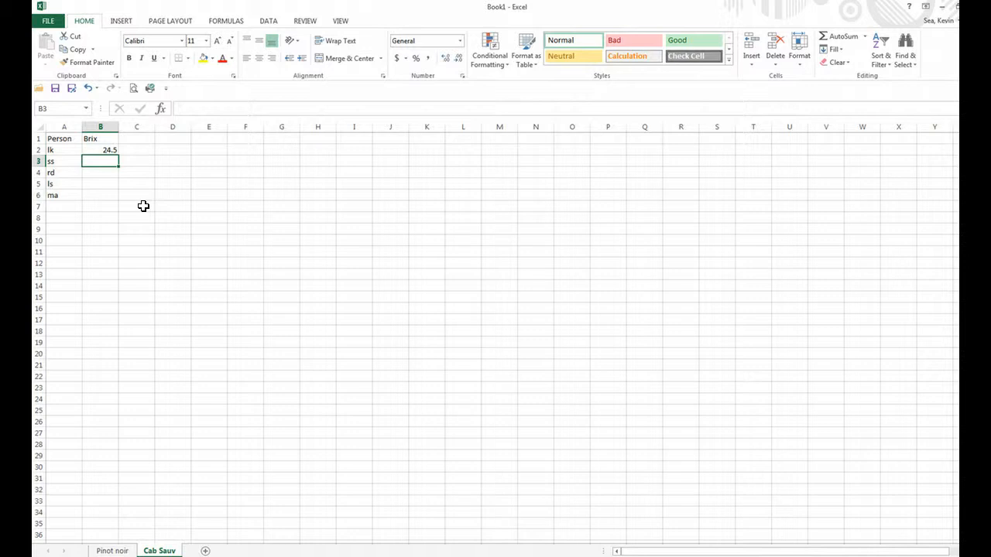
{"action": "type", "text": "23"}
{"action": "key", "text": "Return"}
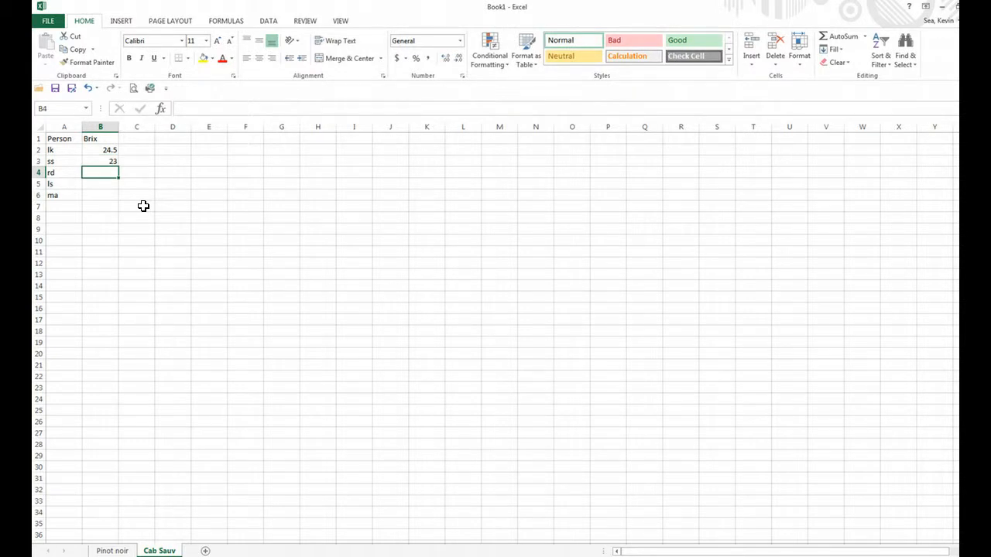
{"action": "type", "text": "25"}
{"action": "key", "text": "Return"}
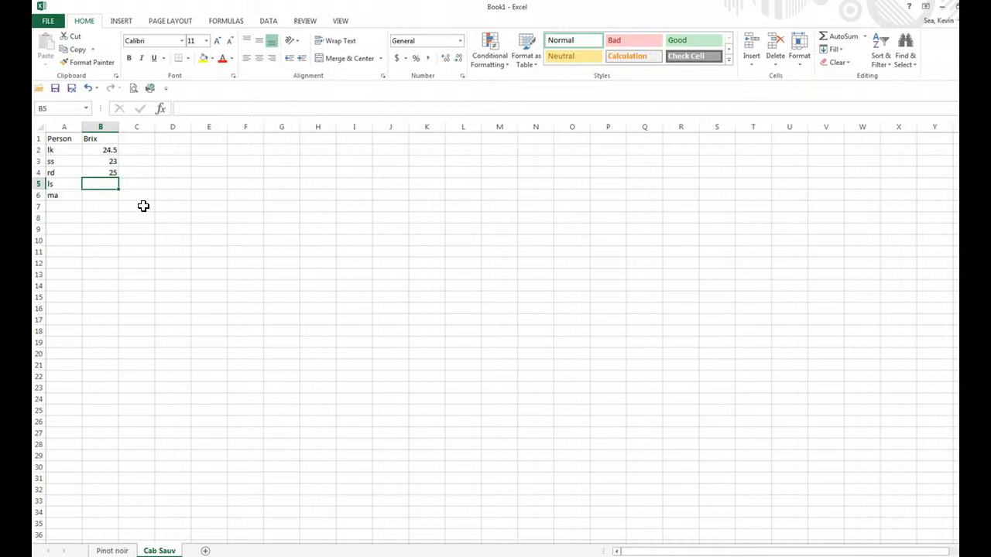
{"action": "type", "text": "22.8"}
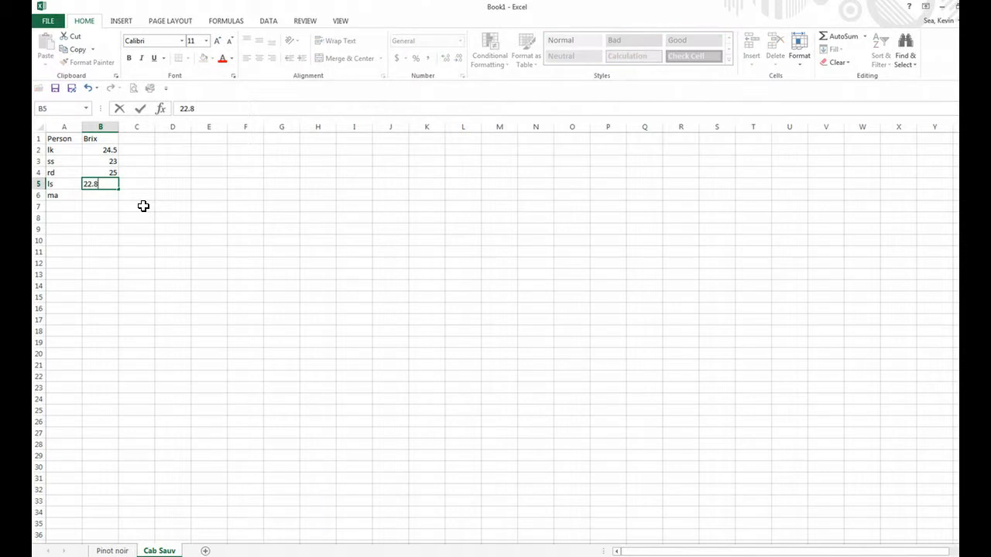
{"action": "key", "text": "Return"}
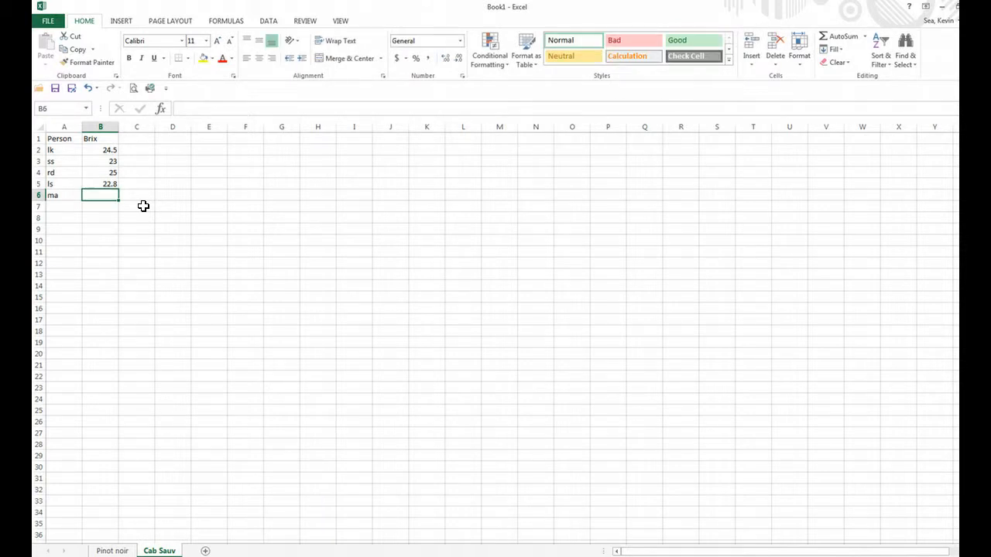
{"action": "type", "text": "23.8"}
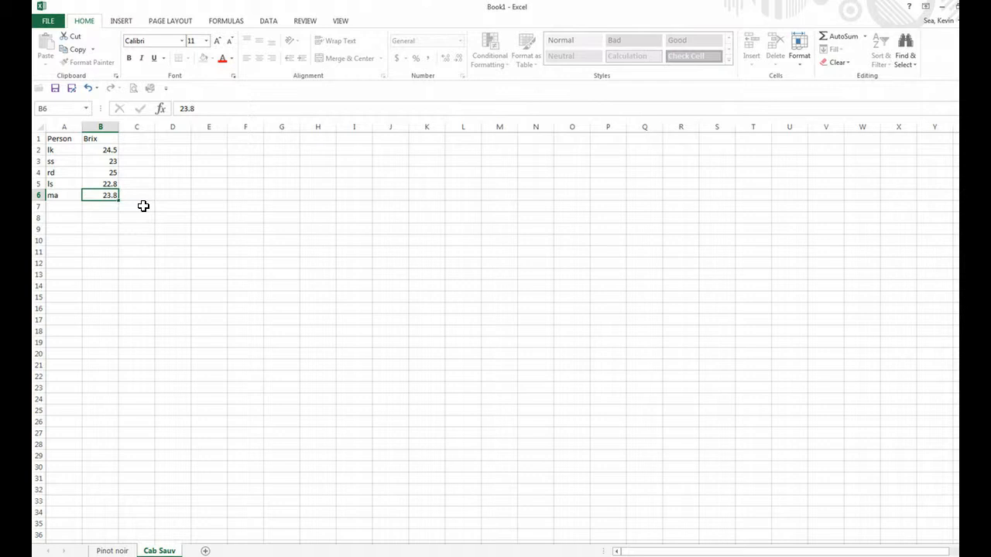
{"action": "key", "text": "Return"}
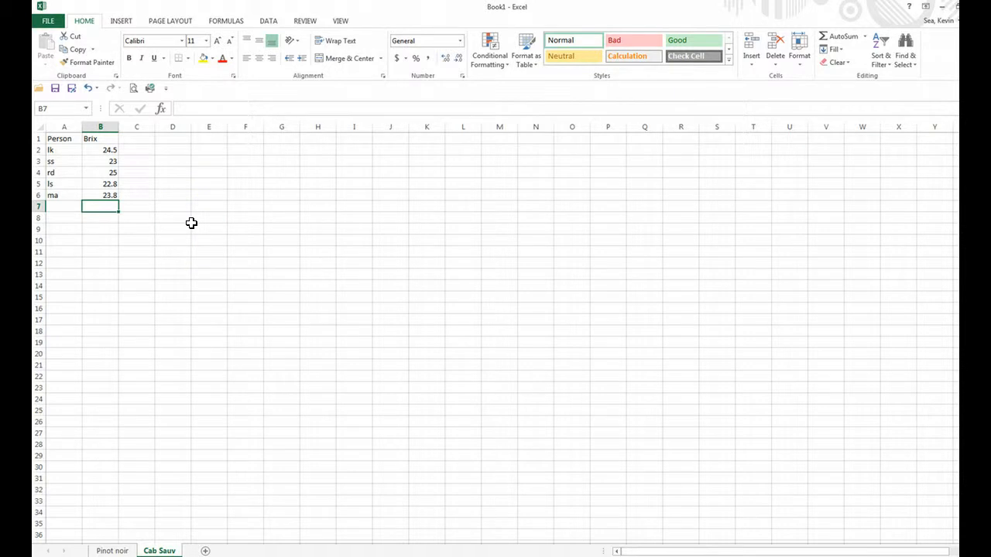
Step: Calculate the average Brix in cell B7 with the manual formula =(+B2+B3+B4+B5+B6)/5
{"action": "type", "text": "="}
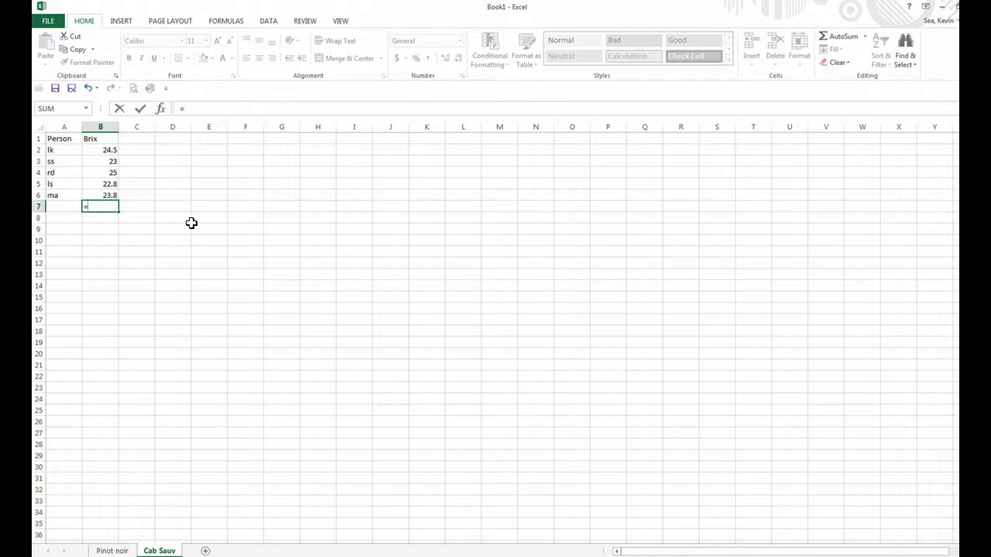
{"action": "type", "text": "("}
{"action": "type", "text": "+"}
{"action": "key", "text": "Up"}
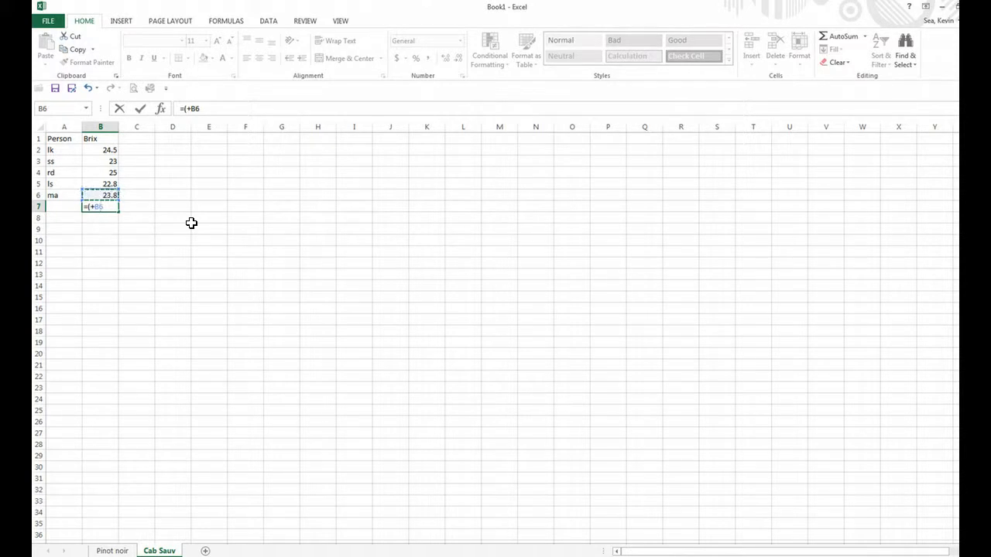
{"action": "key", "text": "Up"}
{"action": "key", "text": "Up"}
{"action": "key", "text": "Up"}
{"action": "key", "text": "Up"}
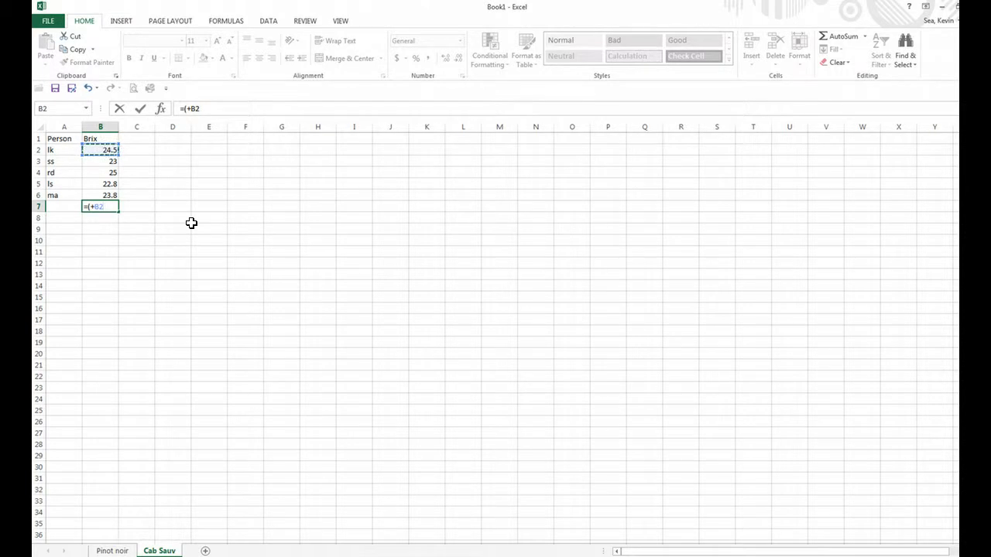
{"action": "type", "text": "+"}
{"action": "key", "text": "Up"}
{"action": "key", "text": "Up"}
{"action": "key", "text": "Up"}
{"action": "key", "text": "Up"}
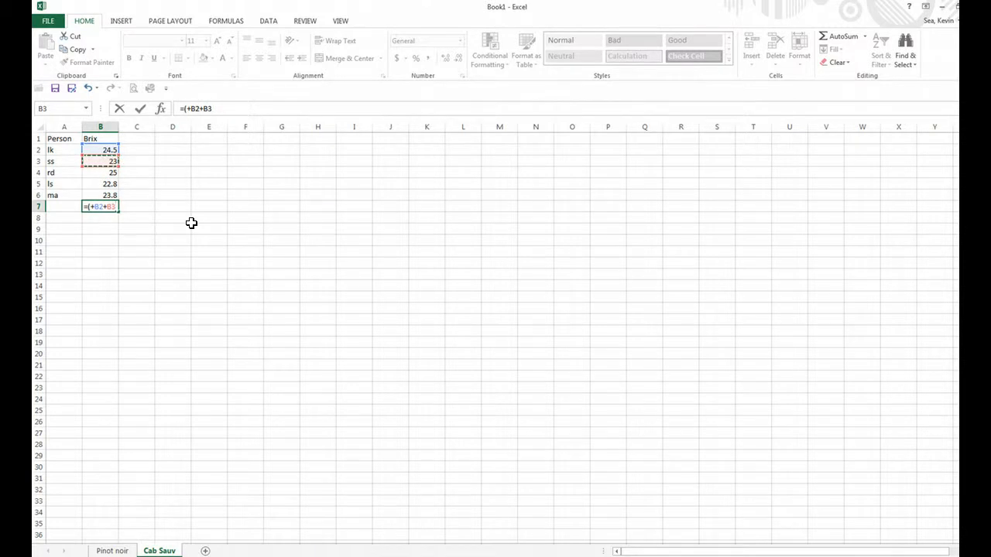
{"action": "type", "text": "+"}
{"action": "key", "text": "Up"}
{"action": "key", "text": "Up"}
{"action": "key", "text": "Up"}
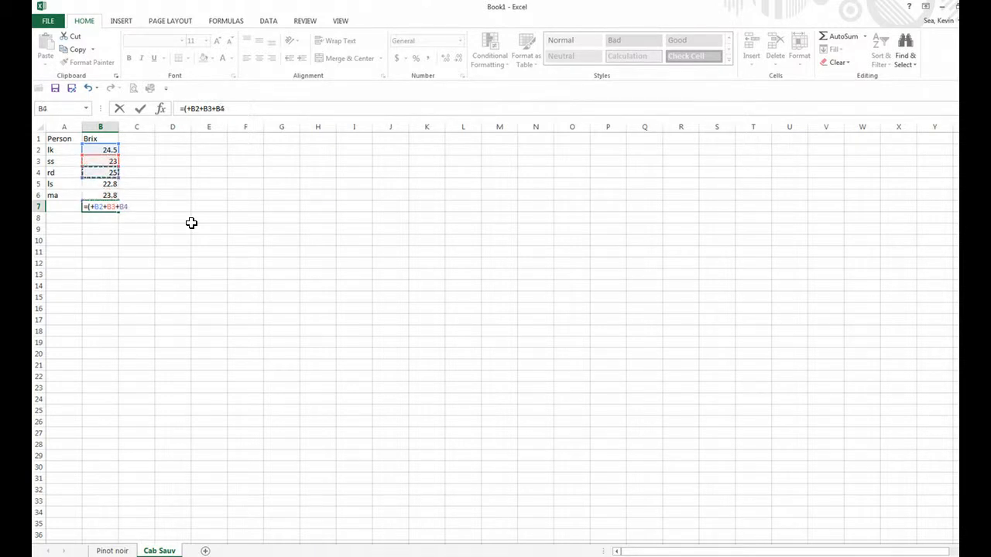
{"action": "type", "text": "+"}
{"action": "key", "text": "Up"}
{"action": "key", "text": "Up"}
{"action": "type", "text": "+"}
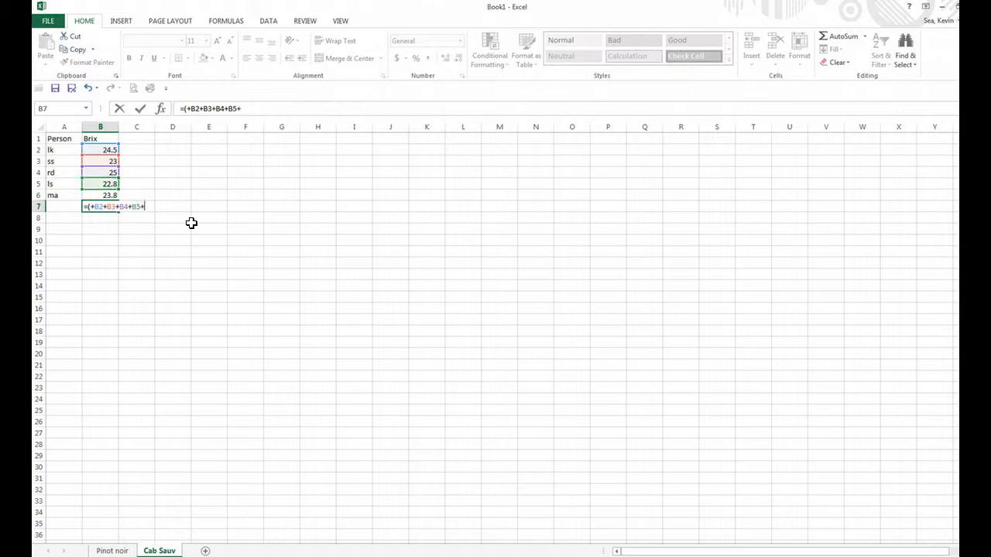
{"action": "key", "text": "Up"}
{"action": "type", "text": ")"}
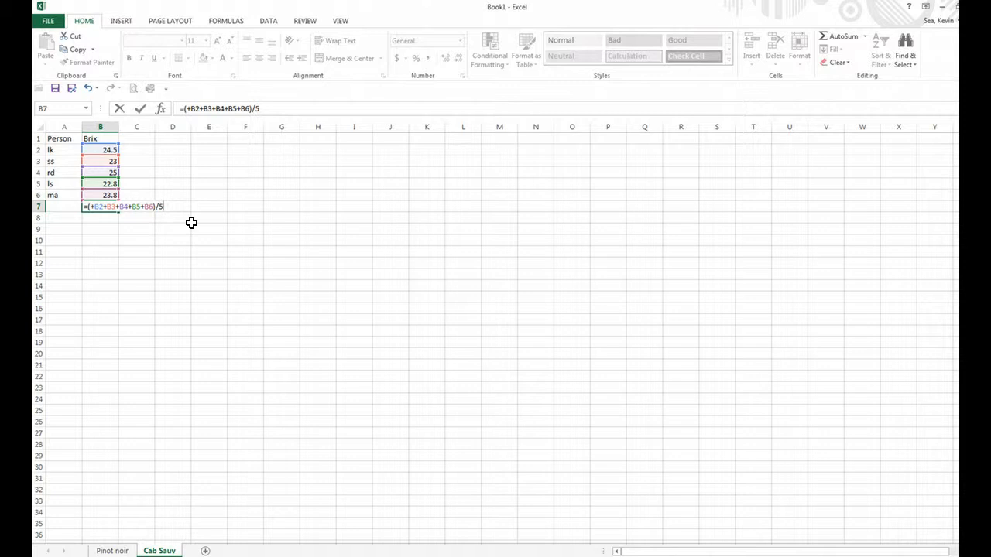
{"action": "key", "text": "Return"}
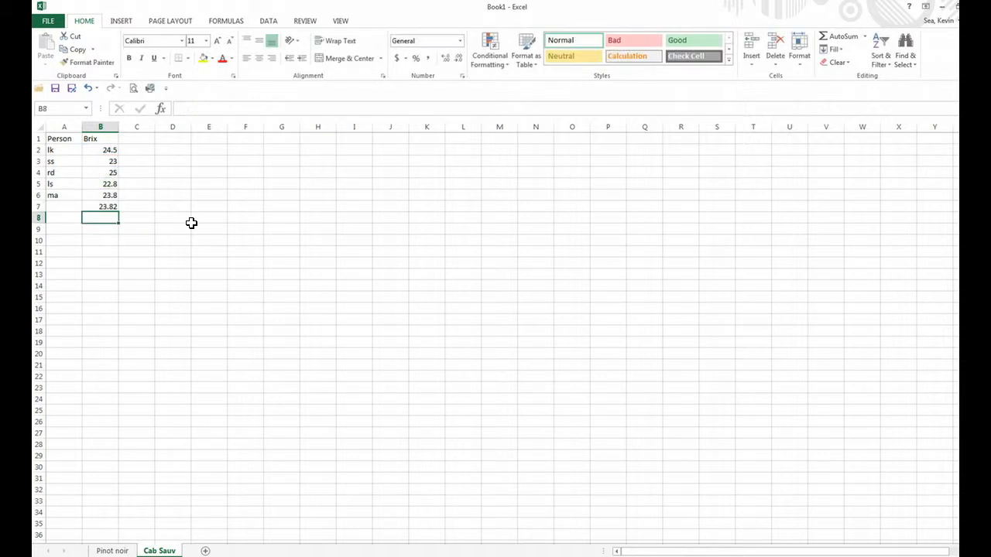
{"action": "key", "text": "Up"}
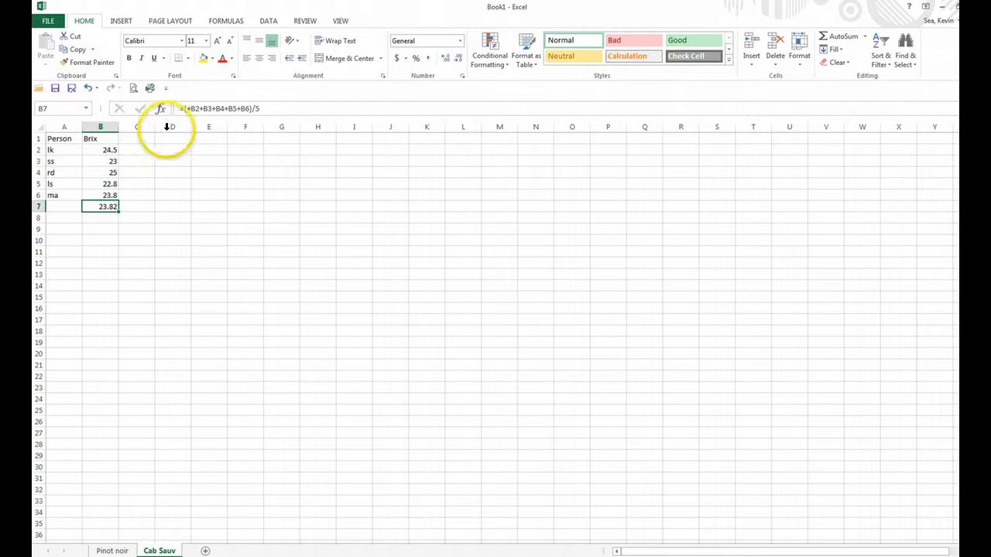
Step: Format the Brix values in cells B2 through B7 to one decimal place
{"action": "left_click_drag", "start_coordinate": [106, 150], "coordinate": [105, 207]}
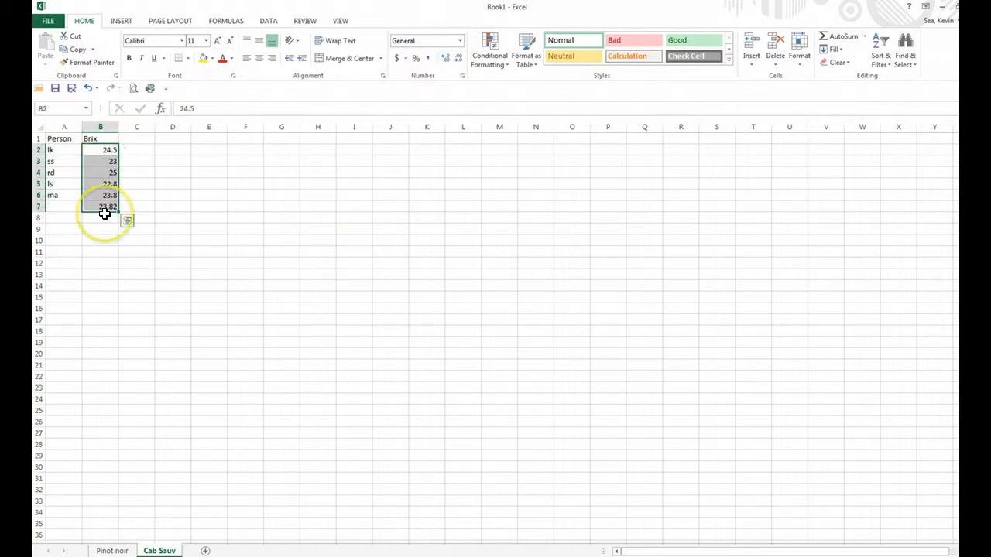
{"action": "left_click", "coordinate": [446, 59]}
{"action": "left_click", "coordinate": [457, 61]}
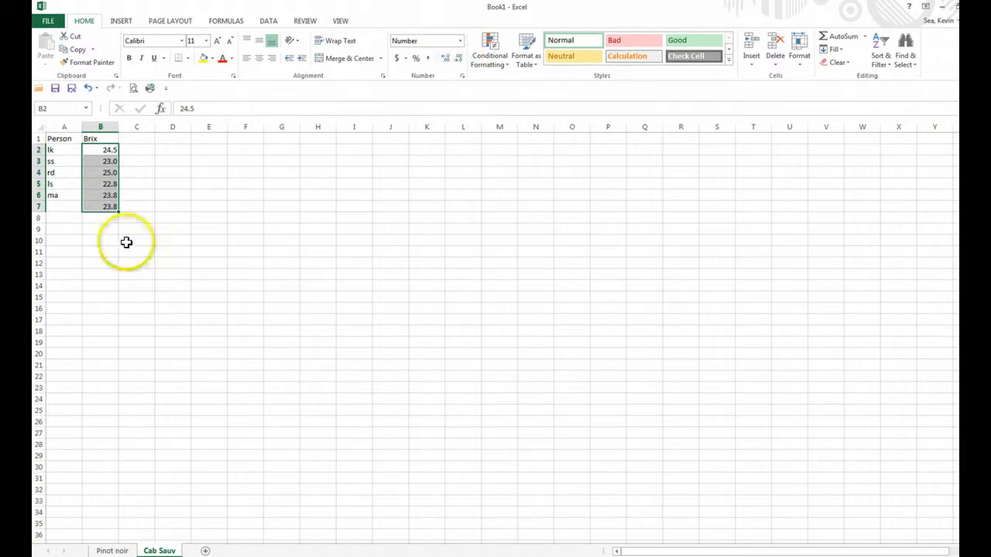
{"action": "left_click", "coordinate": [100, 206]}
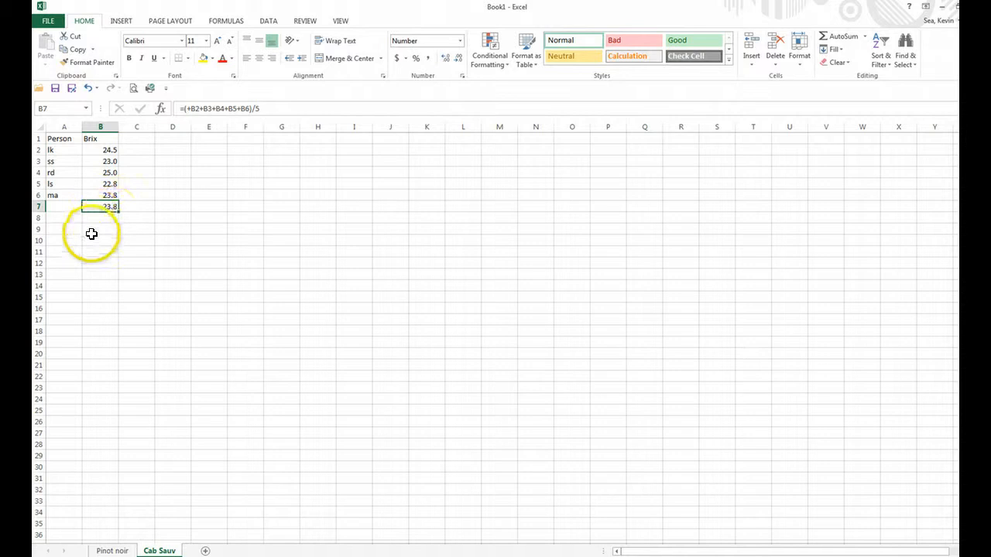
Step: Label the manual average in cell C7 with "Average Calculated by" followed by the author's first name
{"action": "left_click", "coordinate": [132, 207]}
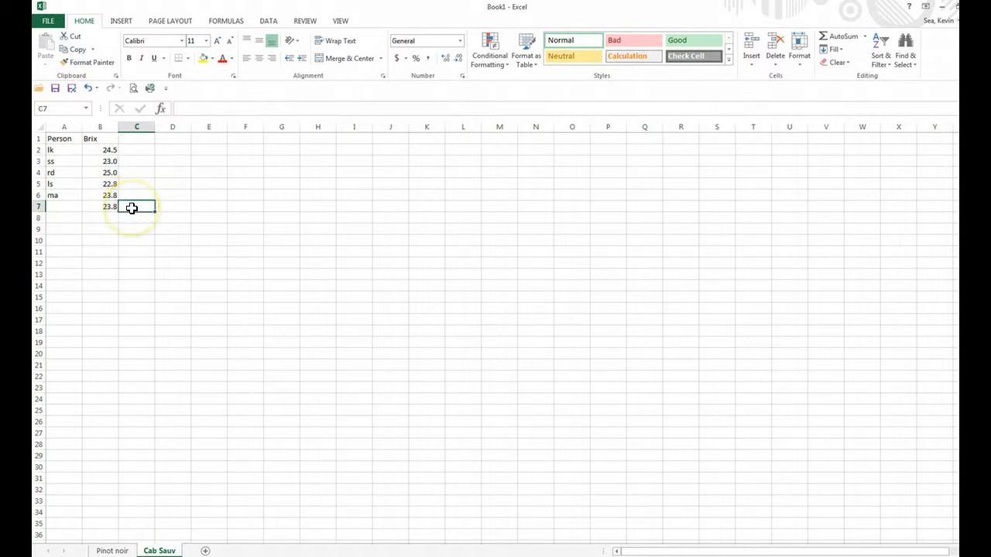
{"action": "type", "text": "Average C"}
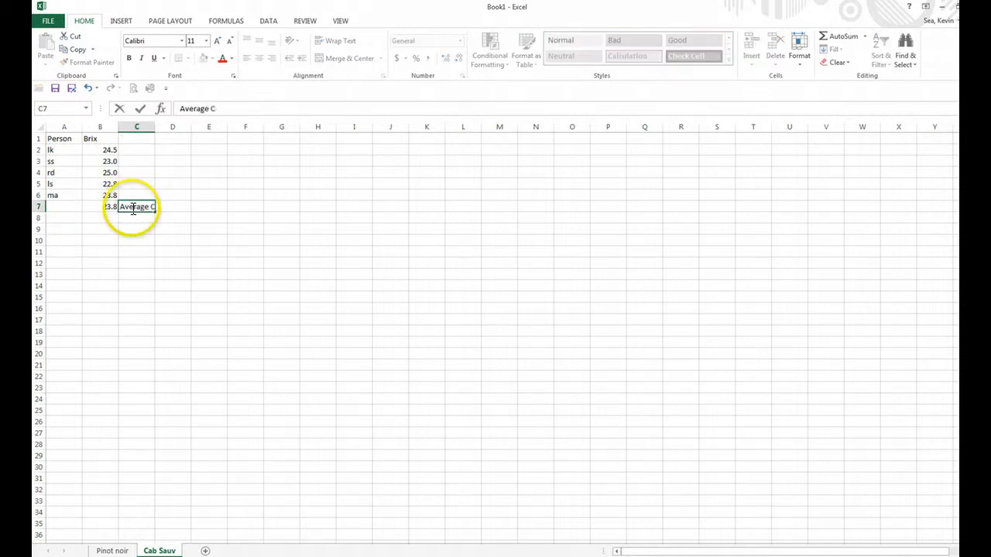
{"action": "type", "text": "alcualted"}
{"action": "key", "text": "BackSpace"}
{"action": "key", "text": "BackSpace"}
{"action": "key", "text": "BackSpace"}
{"action": "type", "text": "lated by Kev"}
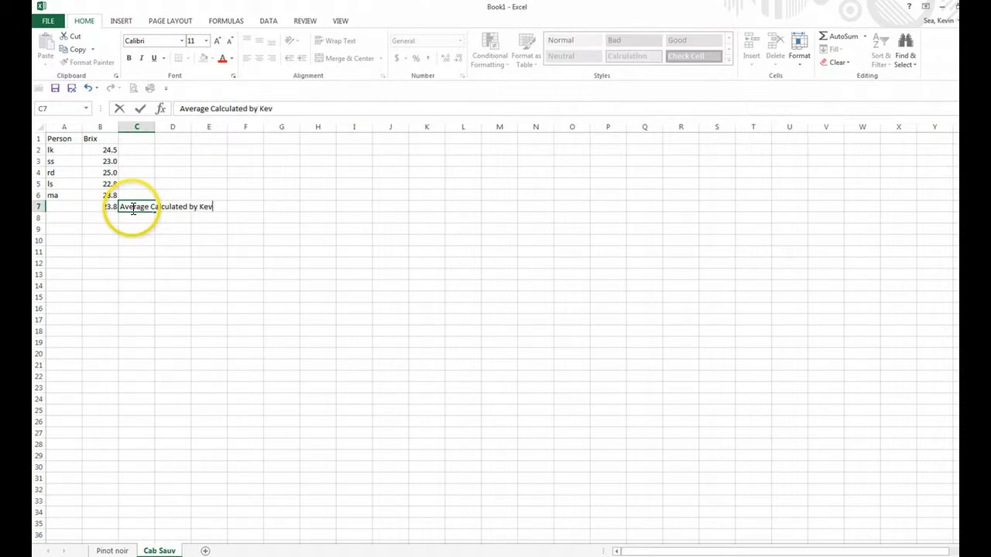
{"action": "type", "text": "in"}
{"action": "key", "text": "Return"}
Step: Insert the AVERAGE function in cell B8 with B2:B6 as its range
{"action": "key", "text": "Left"}
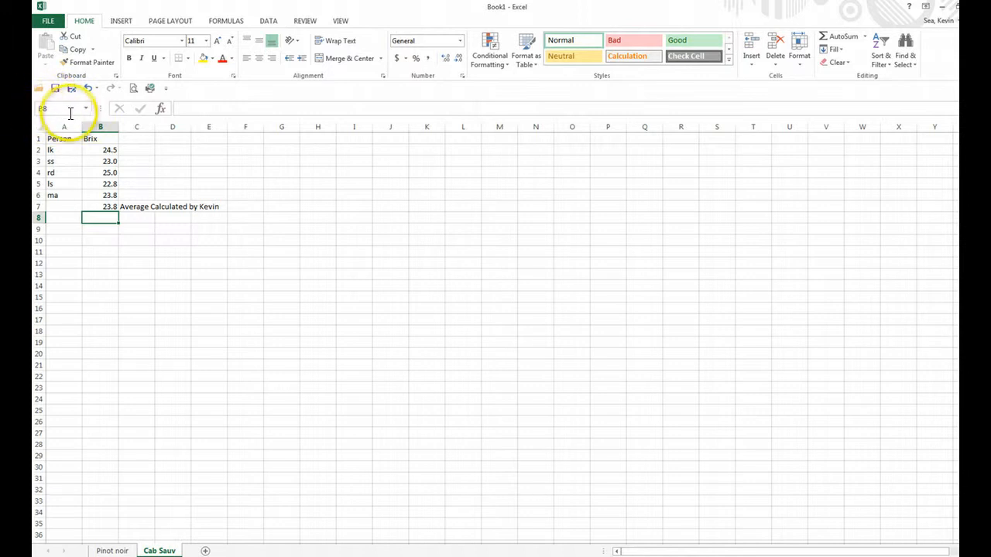
{"action": "left_click", "coordinate": [162, 110]}
{"action": "left_click_drag", "start_coordinate": [261, 182], "coordinate": [349, 167]}
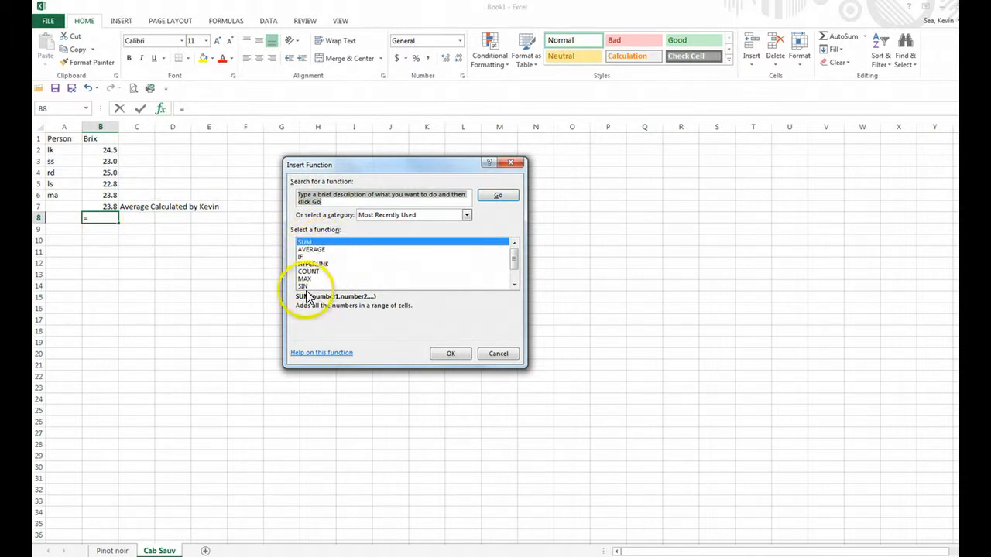
{"action": "left_click", "coordinate": [317, 250]}
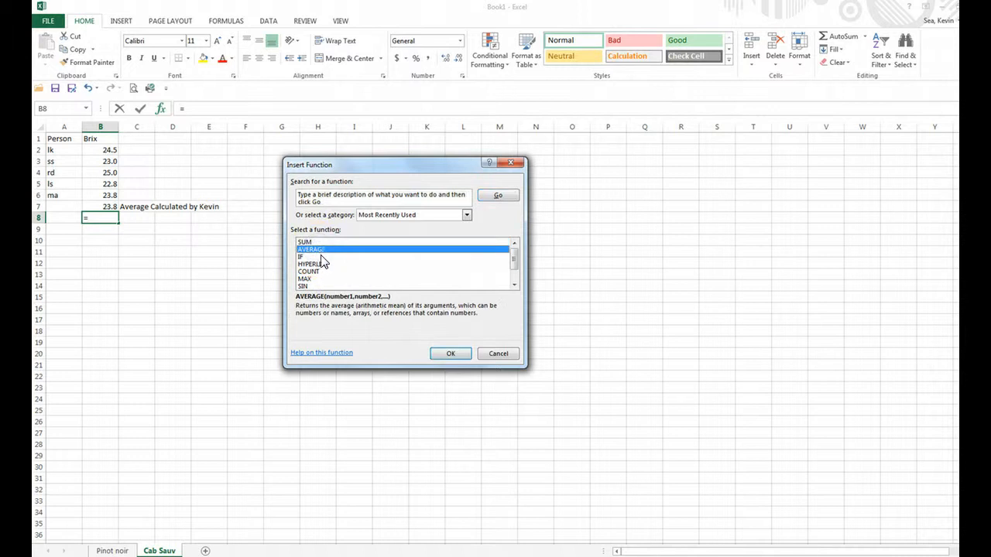
{"action": "left_click", "coordinate": [452, 354]}
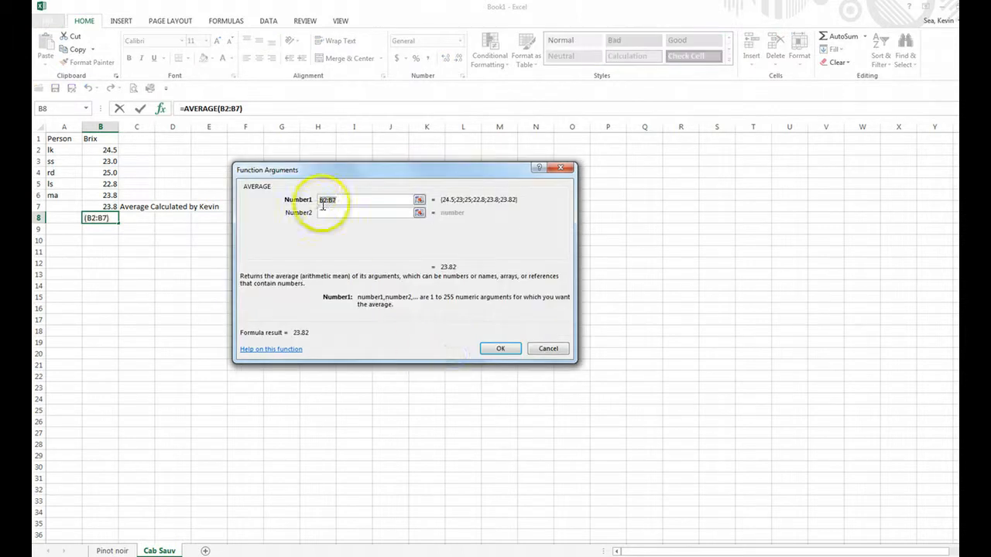
{"action": "left_click_drag", "start_coordinate": [337, 174], "coordinate": [408, 166]}
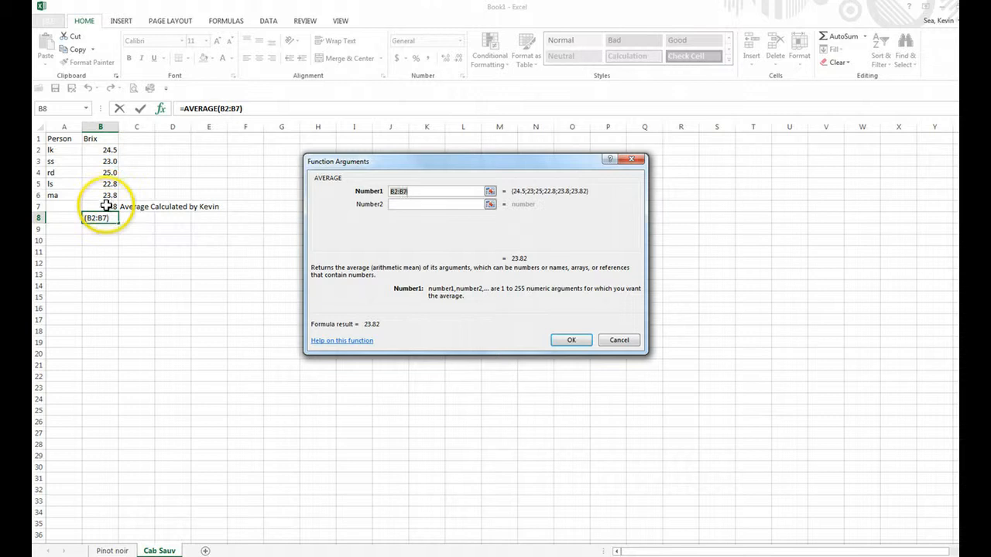
{"action": "left_click", "coordinate": [409, 191]}
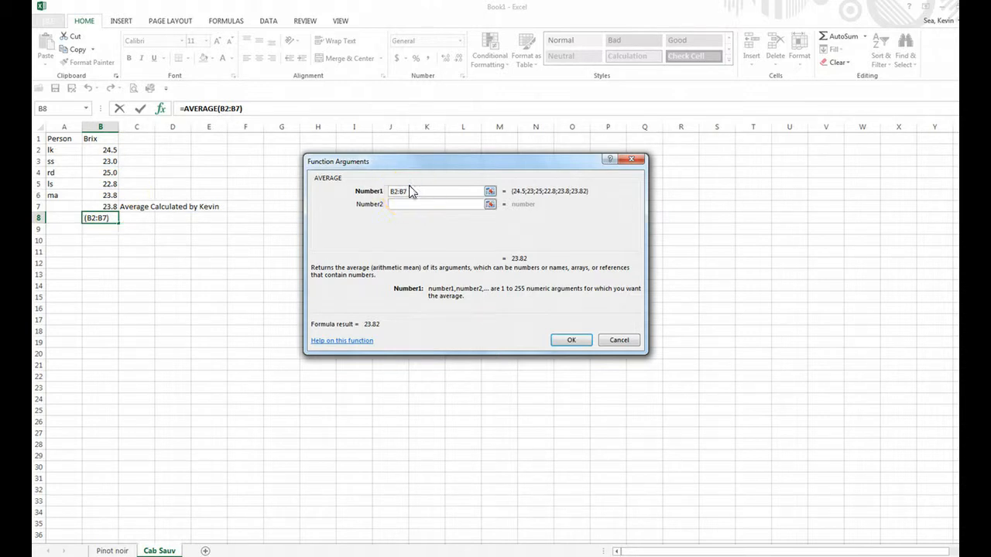
{"action": "key", "text": "BackSpace"}
{"action": "type", "text": "6"}
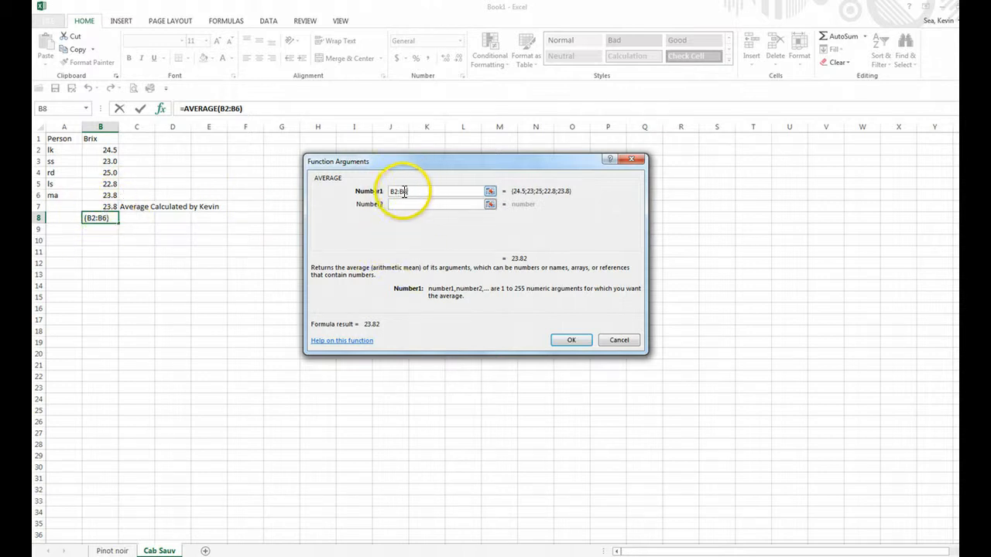
{"action": "left_click", "coordinate": [570, 341]}
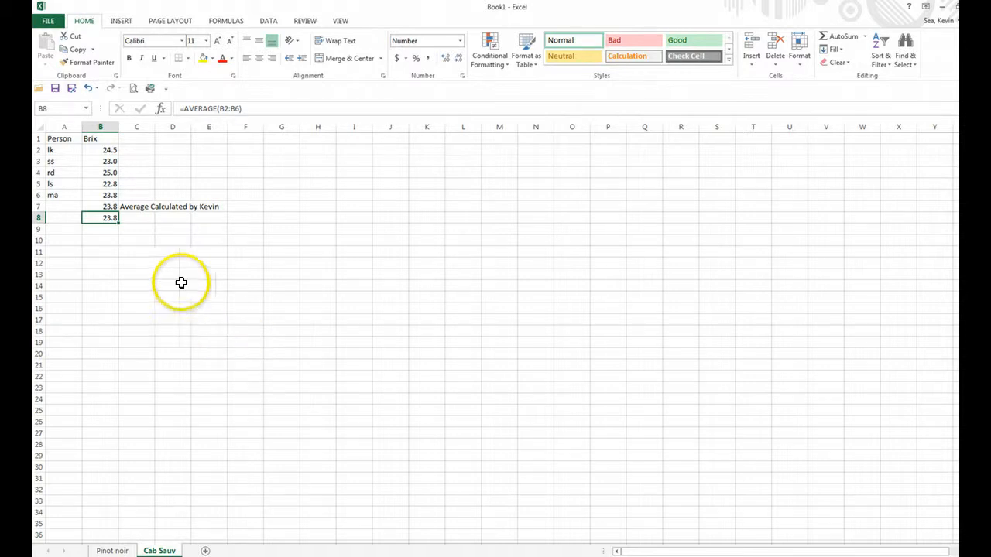
Step: Label the function result by entering "Average Calculated by Excel" in cell C8
{"action": "left_click", "coordinate": [138, 219]}
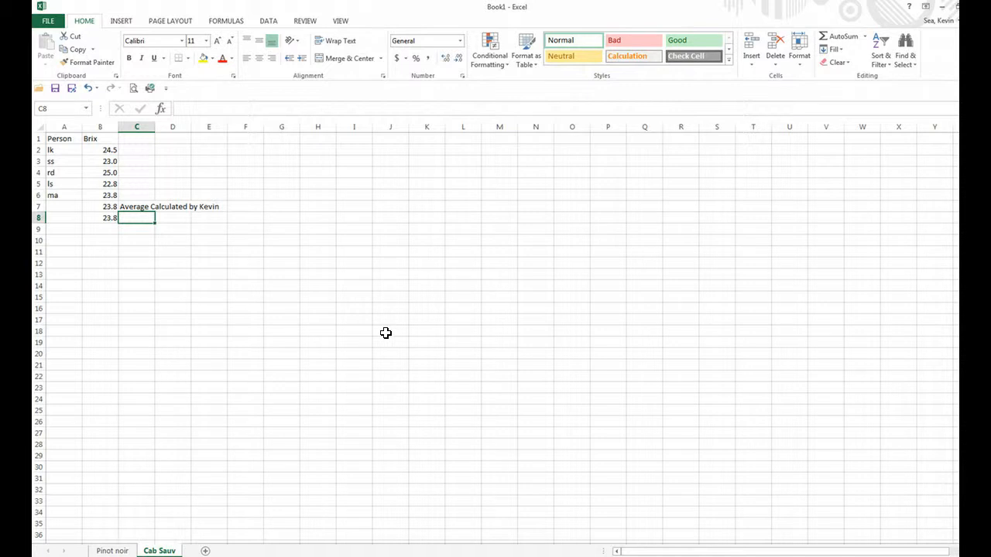
{"action": "type", "text": "Average Ca"}
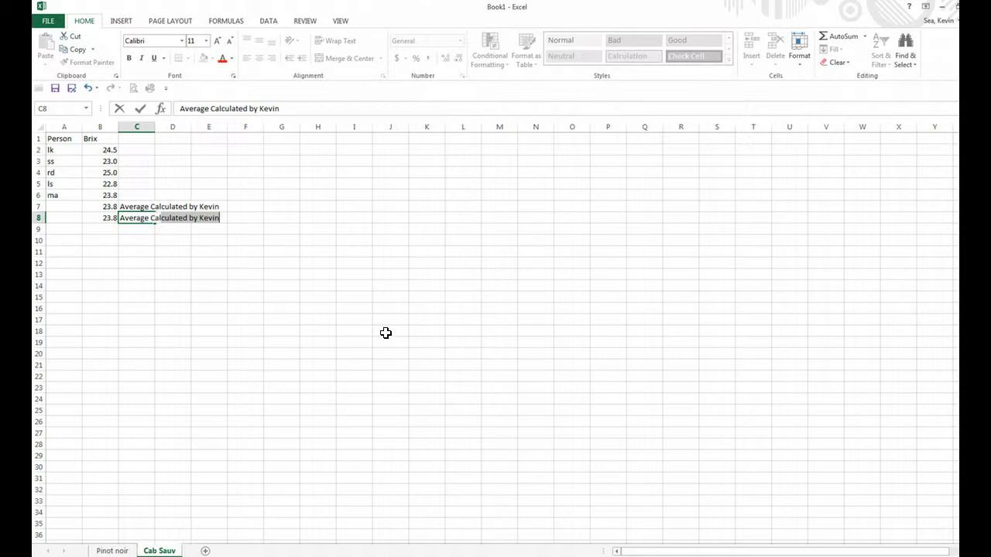
{"action": "type", "text": "lculated by Excel"}
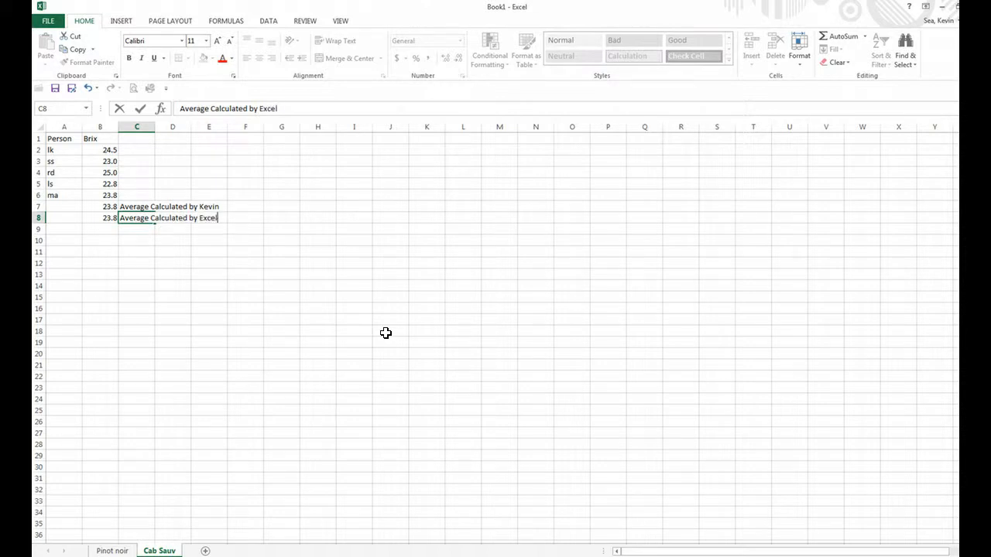
{"action": "key", "text": "Return"}
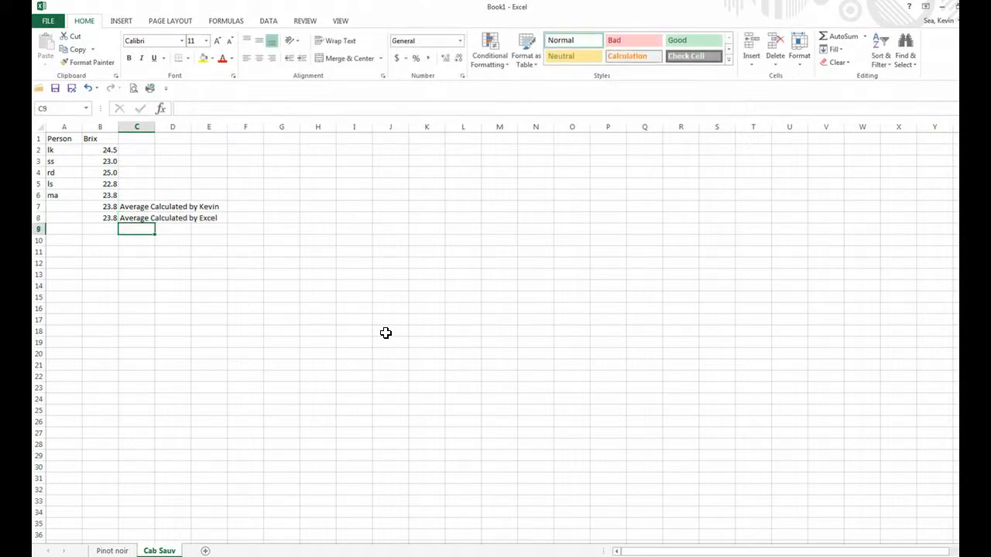
{"action": "key", "text": "Left"}
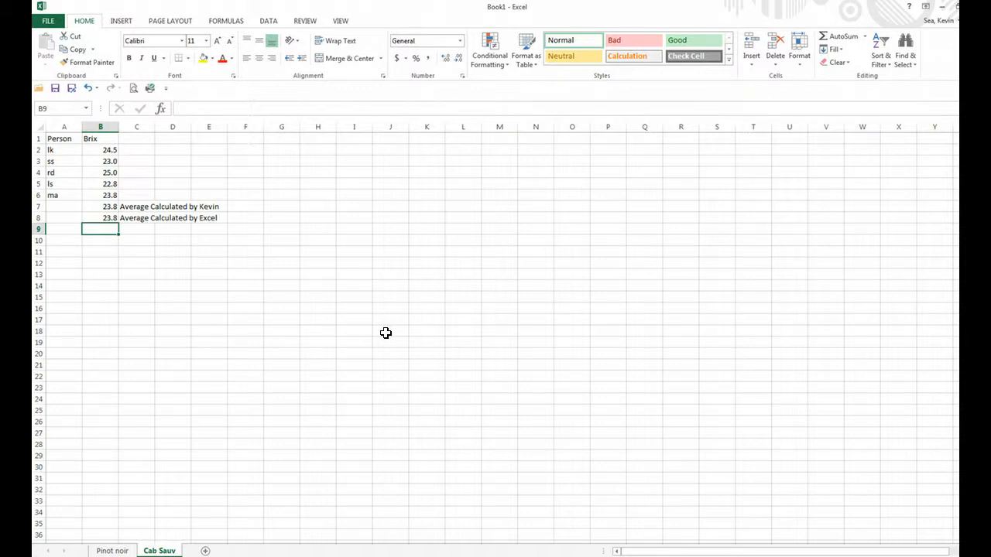
Step: Insert the STDEV function in cell B9 with B2:B6 as its range
{"action": "left_click", "coordinate": [161, 110]}
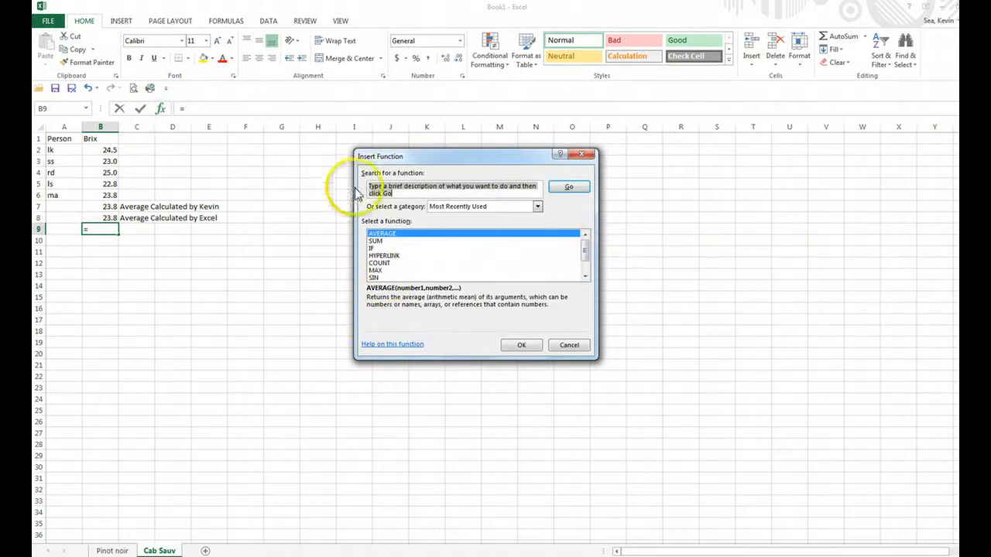
{"action": "left_click", "coordinate": [587, 254]}
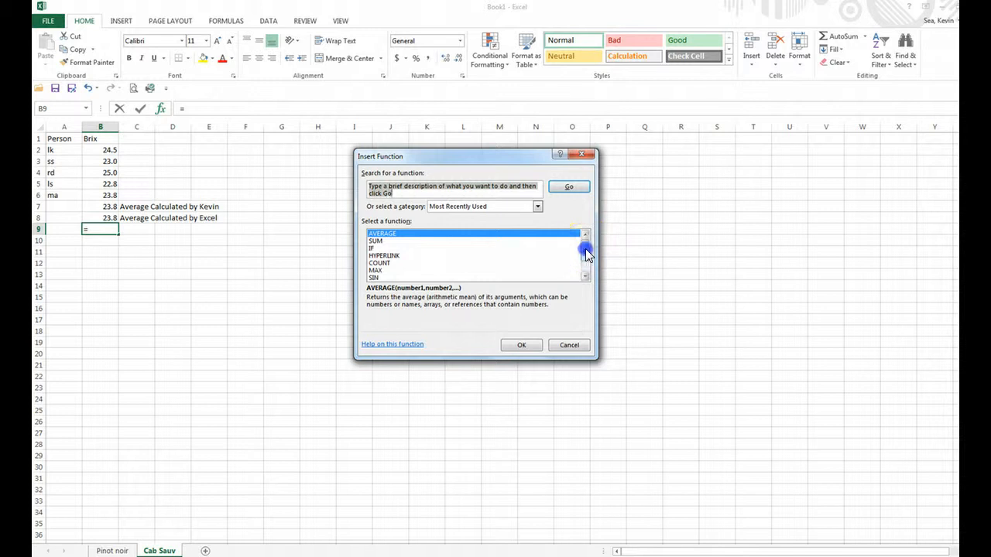
{"action": "left_click_drag", "start_coordinate": [586, 254], "coordinate": [582, 267]}
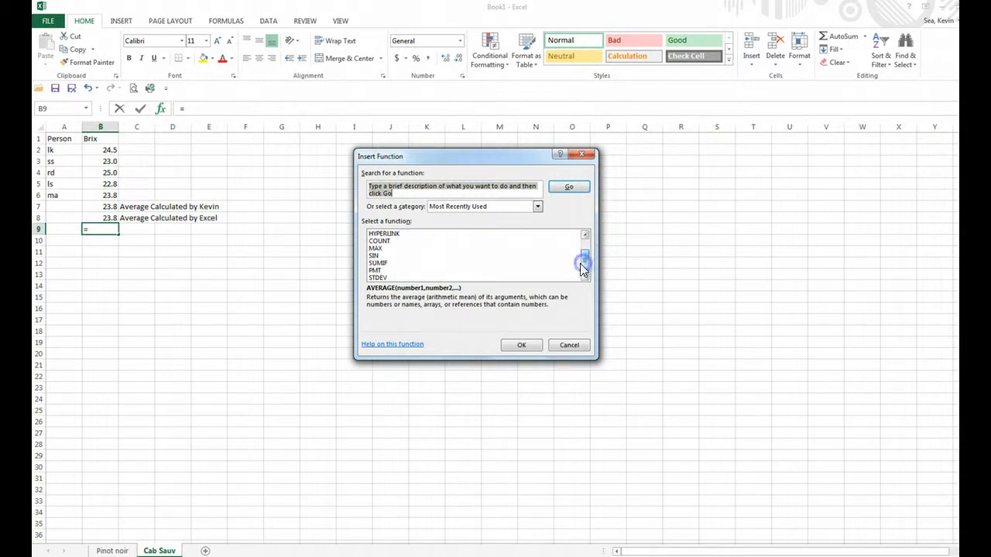
{"action": "left_click", "coordinate": [378, 278]}
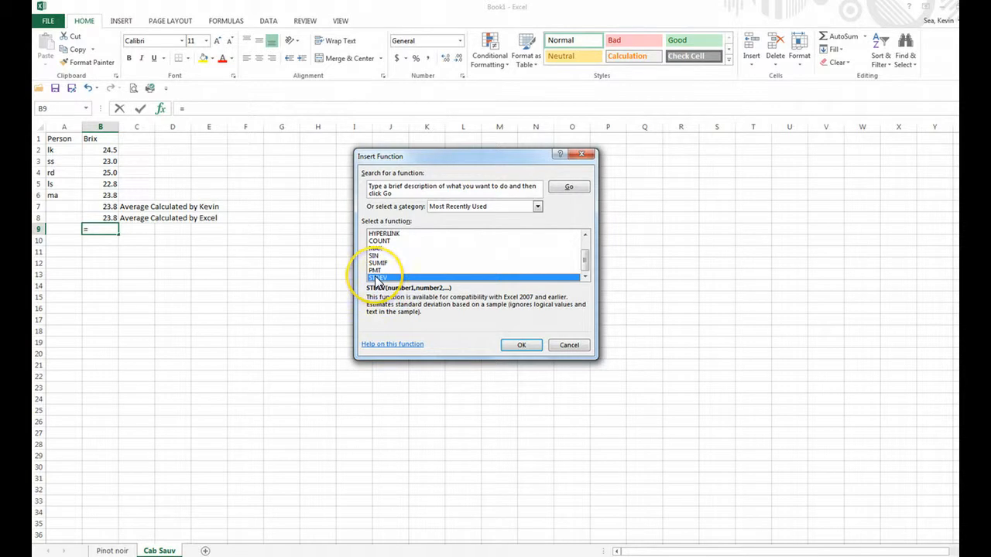
{"action": "left_click", "coordinate": [520, 345]}
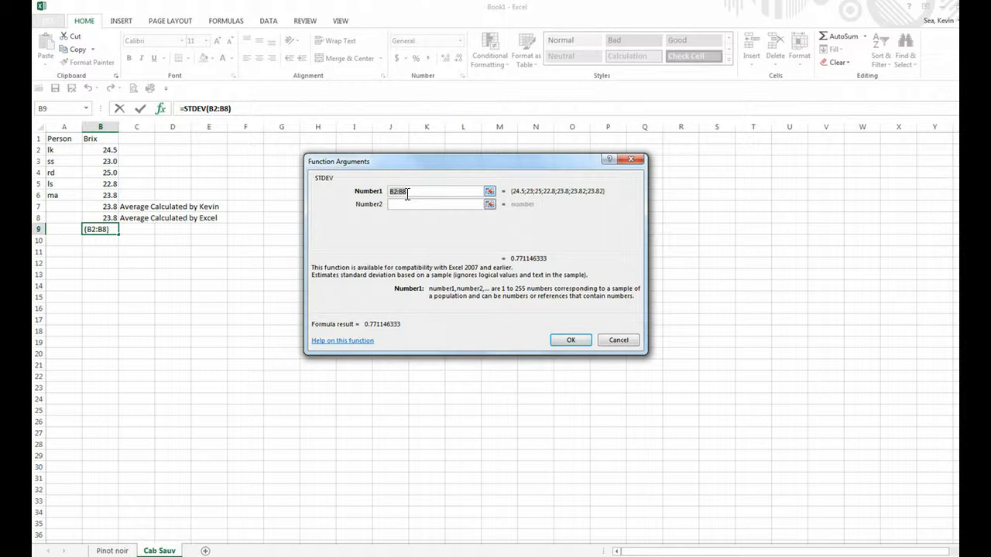
{"action": "left_click", "coordinate": [407, 194]}
{"action": "key", "text": "BackSpace"}
{"action": "type", "text": "6"}
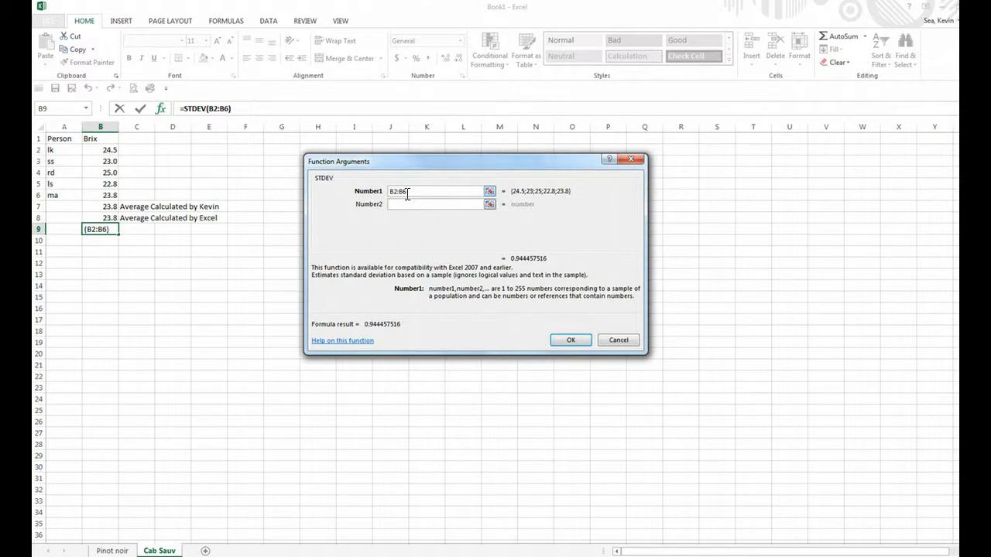
{"action": "key", "text": "Return"}
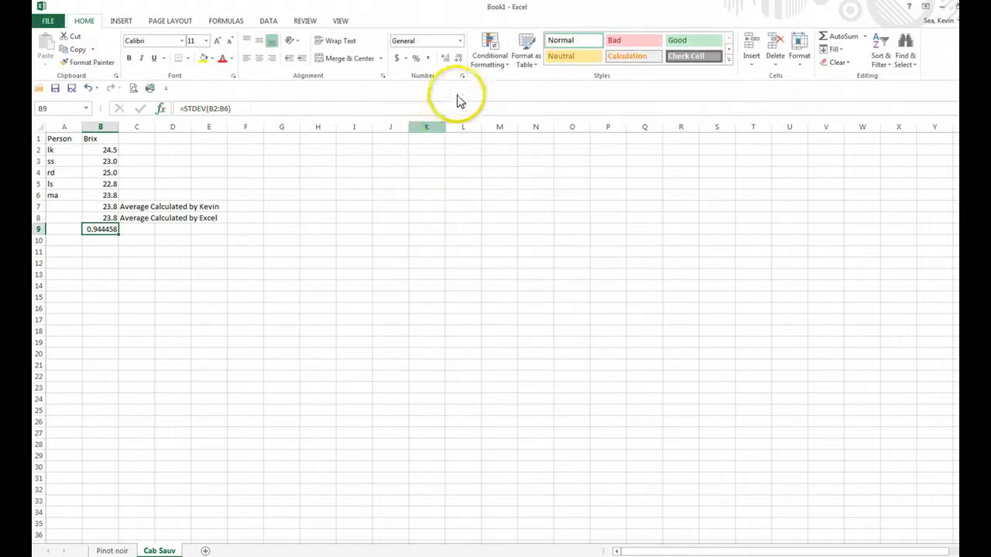
Step: Format the standard deviation in cell B9 to two decimal places
{"action": "left_click", "coordinate": [458, 59]}
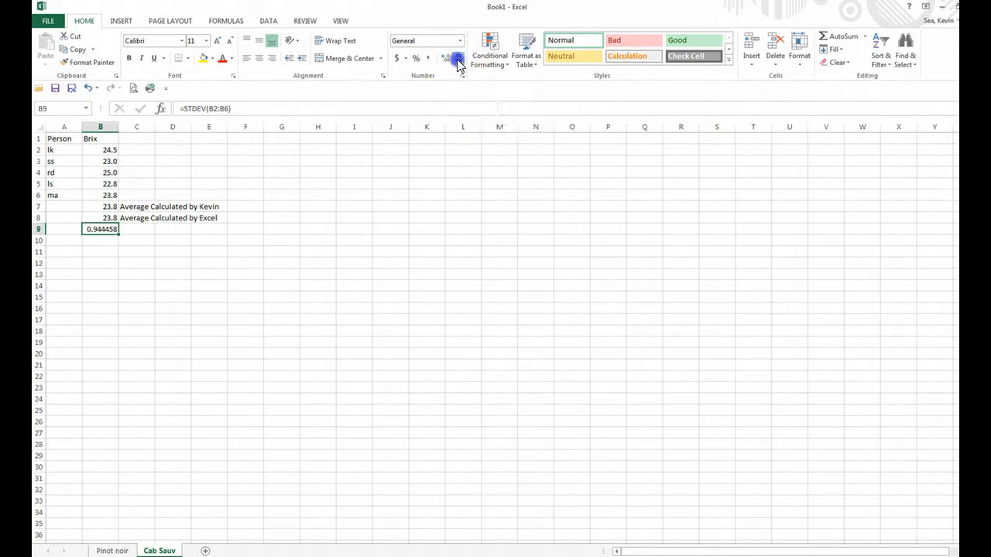
{"action": "left_click", "coordinate": [458, 58]}
{"action": "left_click", "coordinate": [458, 59]}
{"action": "left_click", "coordinate": [458, 59]}
Step: Label the standard deviation by entering "Standard Deviation Calculated by Excel" in cell C9
{"action": "left_click", "coordinate": [130, 231]}
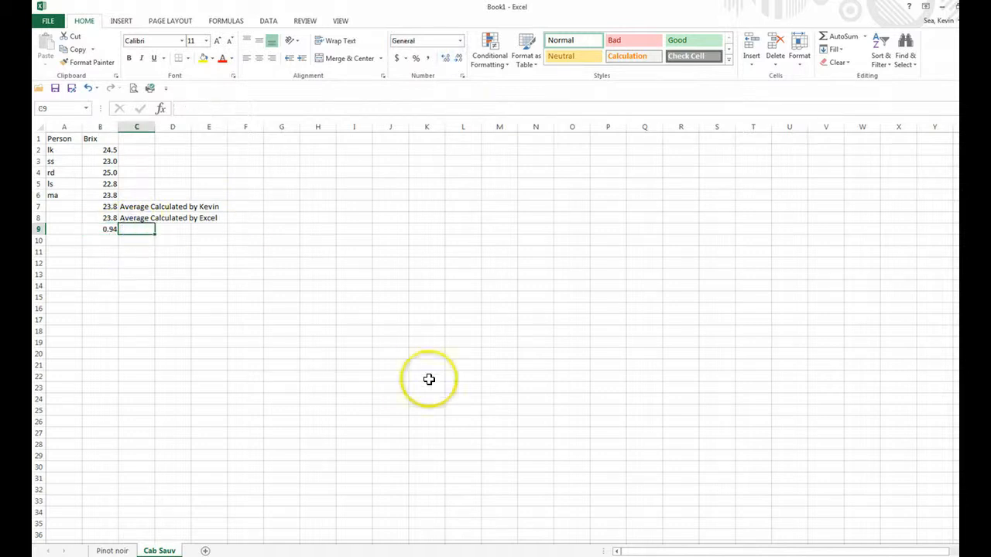
{"action": "type", "text": "Sta"}
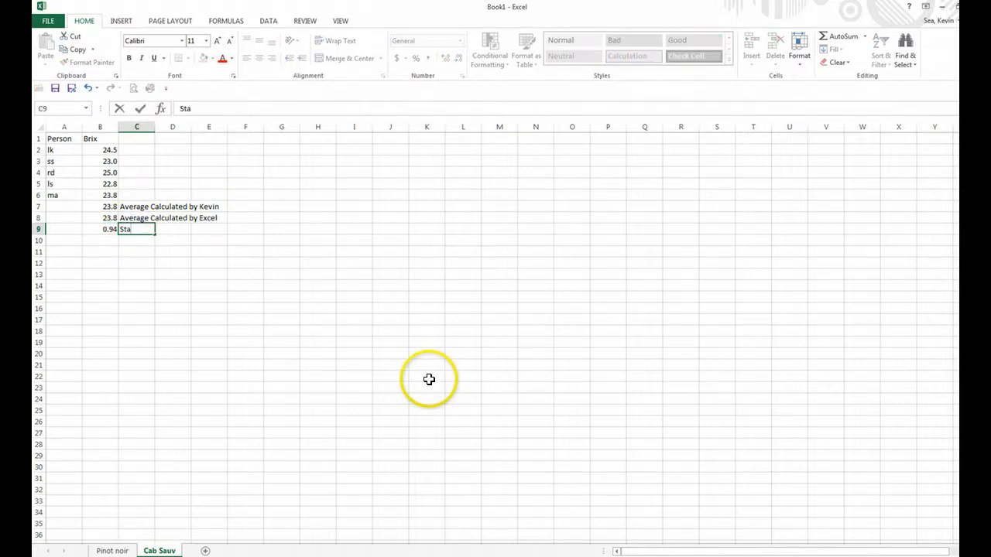
{"action": "type", "text": "ndard Deviation Cal"}
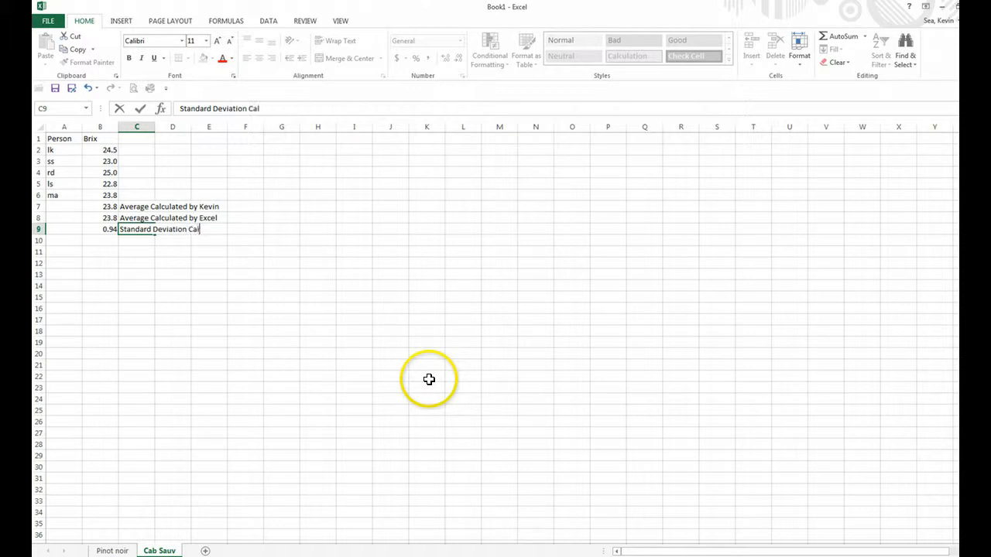
{"action": "type", "text": "culated by Excel"}
{"action": "key", "text": "Return"}
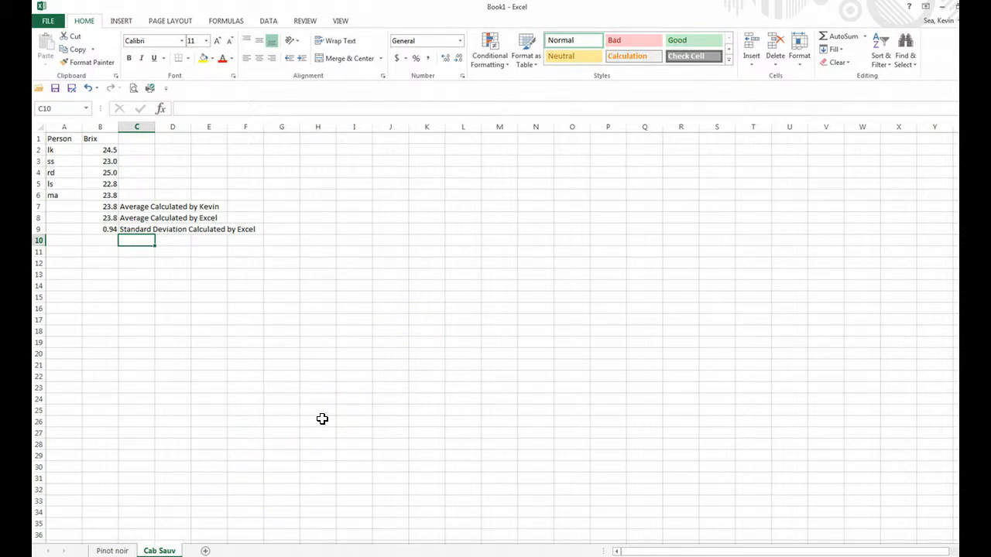
Step: Review the date and Brix data, the chart and the scatter chart option on the Pinot noir sheet, then return to Cab Sauv
{"action": "left_click", "coordinate": [116, 550]}
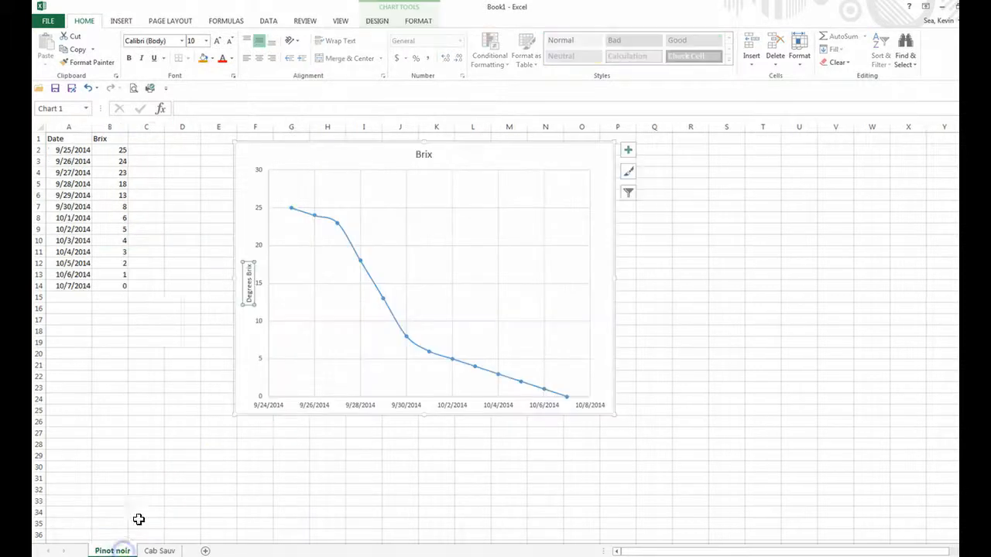
{"action": "left_click", "coordinate": [70, 149]}
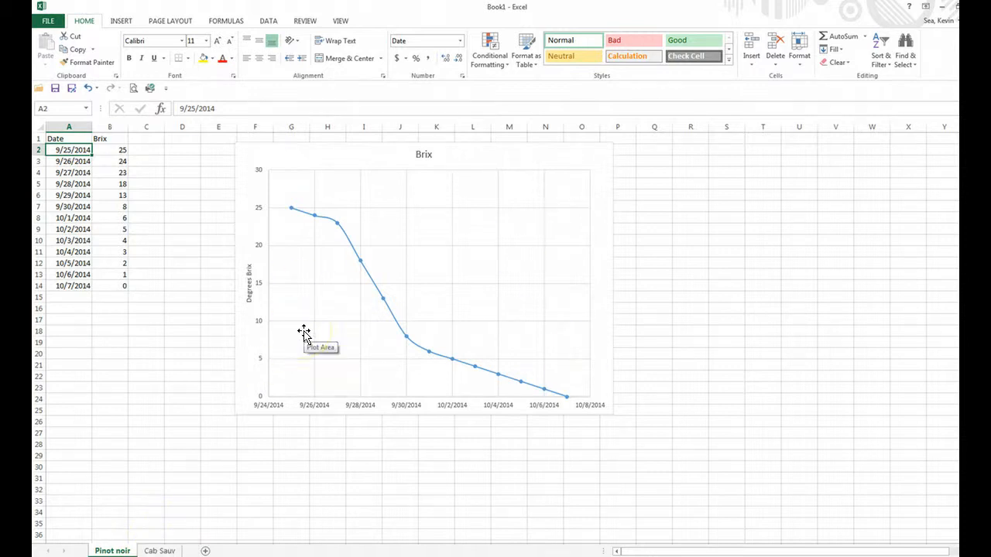
{"action": "left_click", "coordinate": [121, 23]}
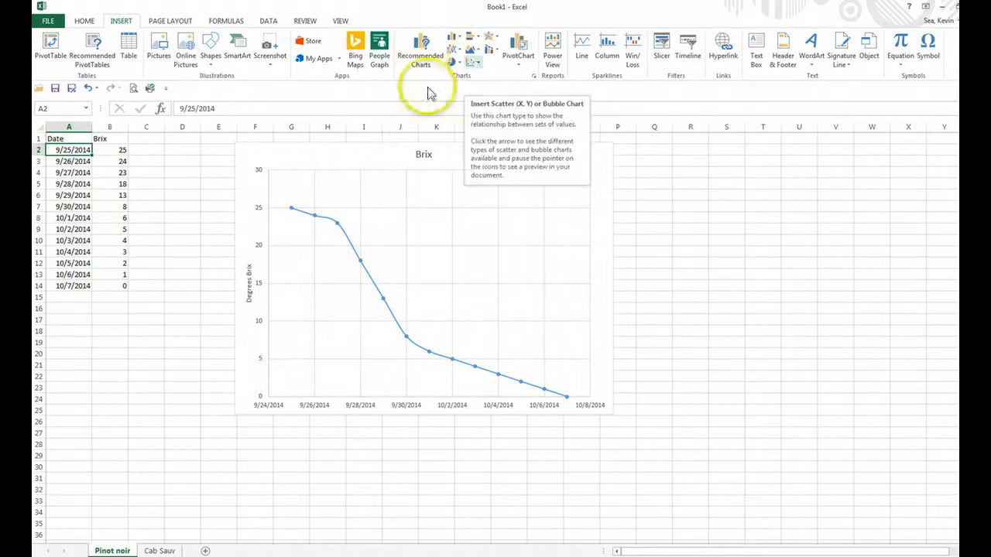
{"action": "left_click", "coordinate": [160, 551]}
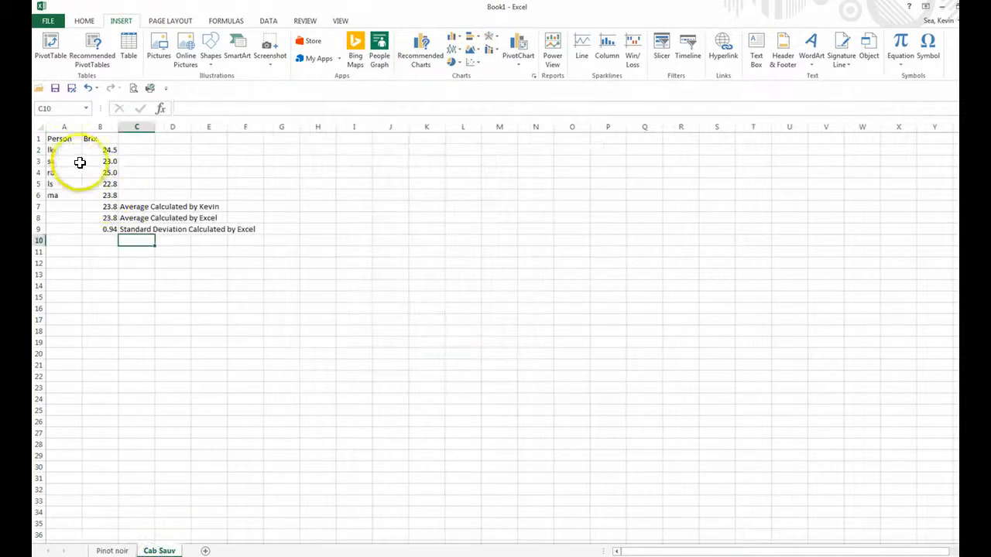